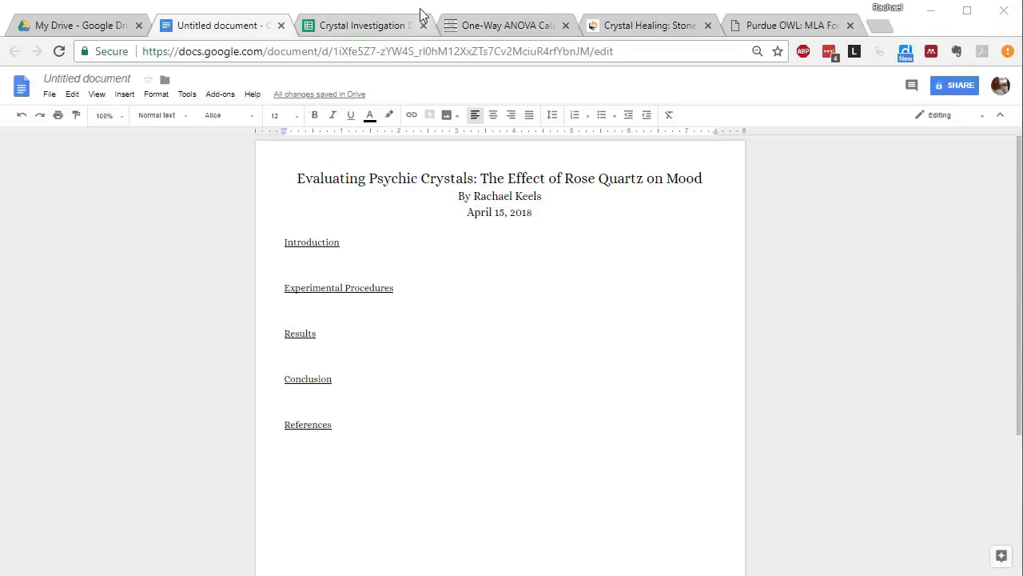
- Read through the highlighted no-evidence passage in the Live Science crystal healing article
left_click(665, 28)
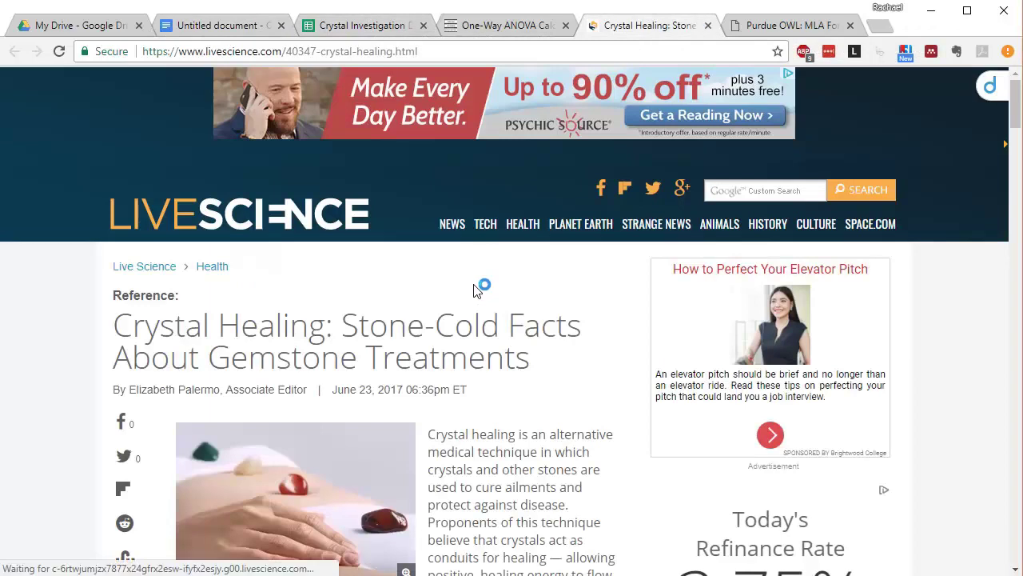
scroll(431, 323, "down", 2)
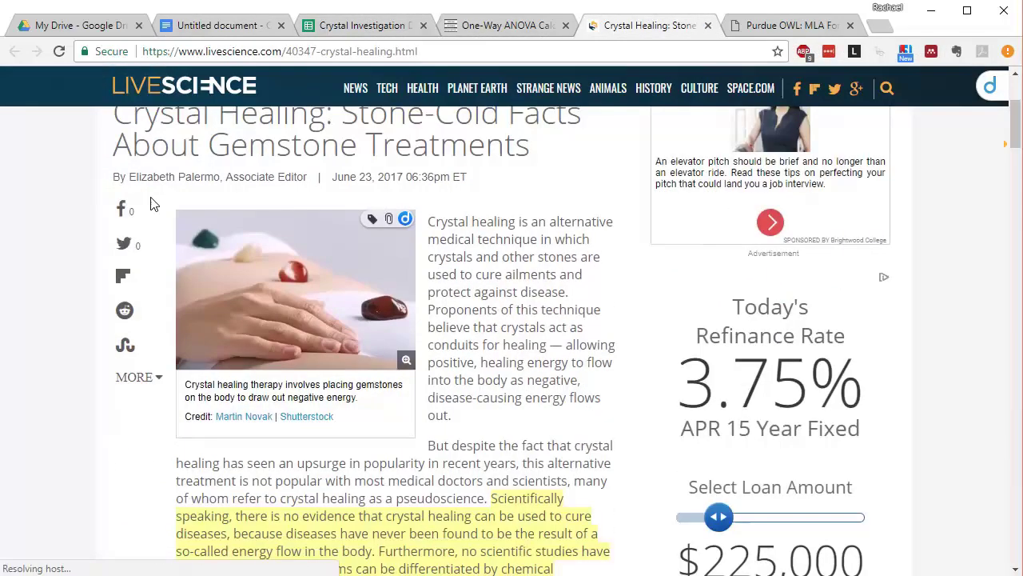
scroll(431, 292, "up", 2)
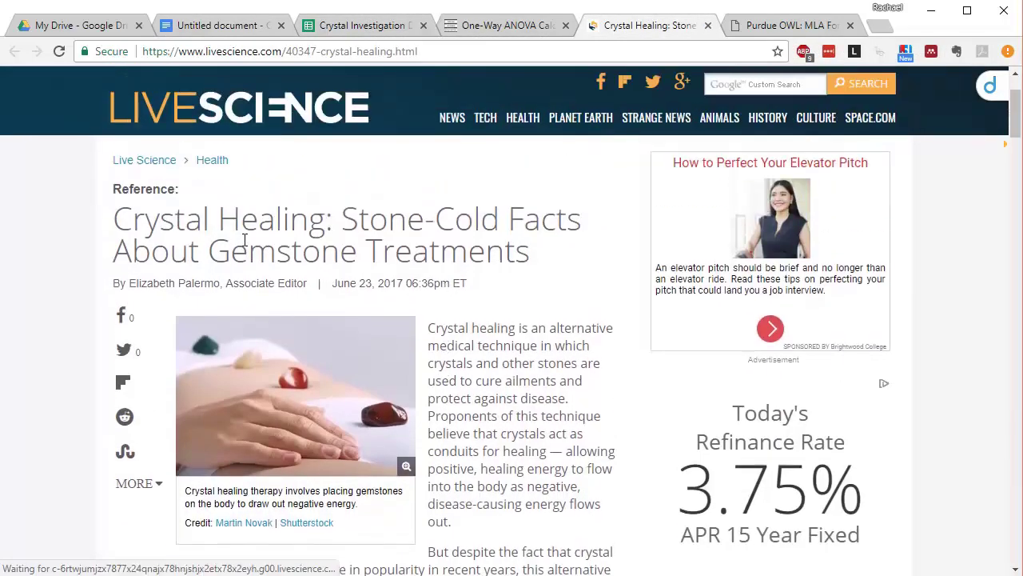
scroll(247, 245, "down", 2)
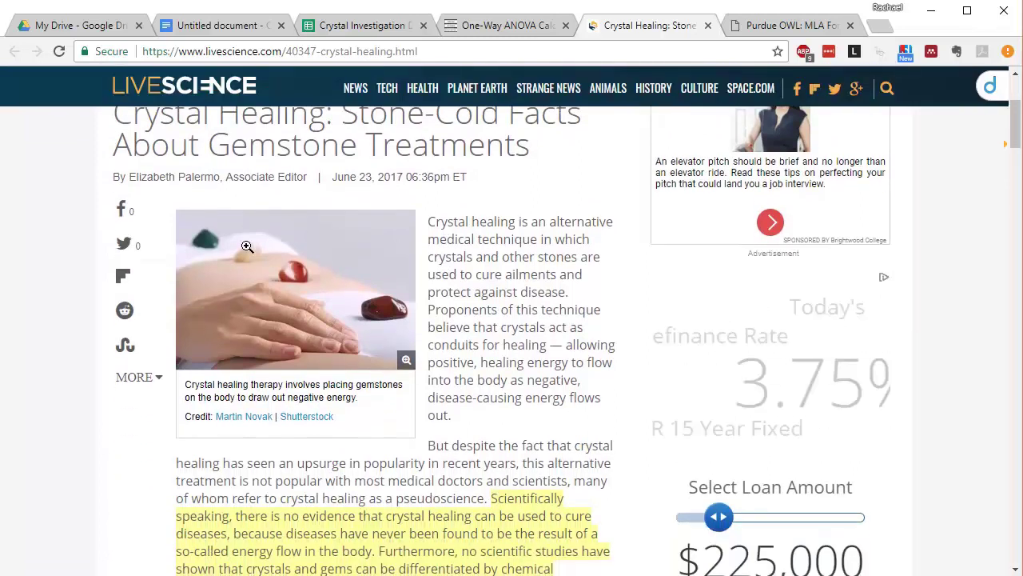
scroll(247, 244, "down", 2)
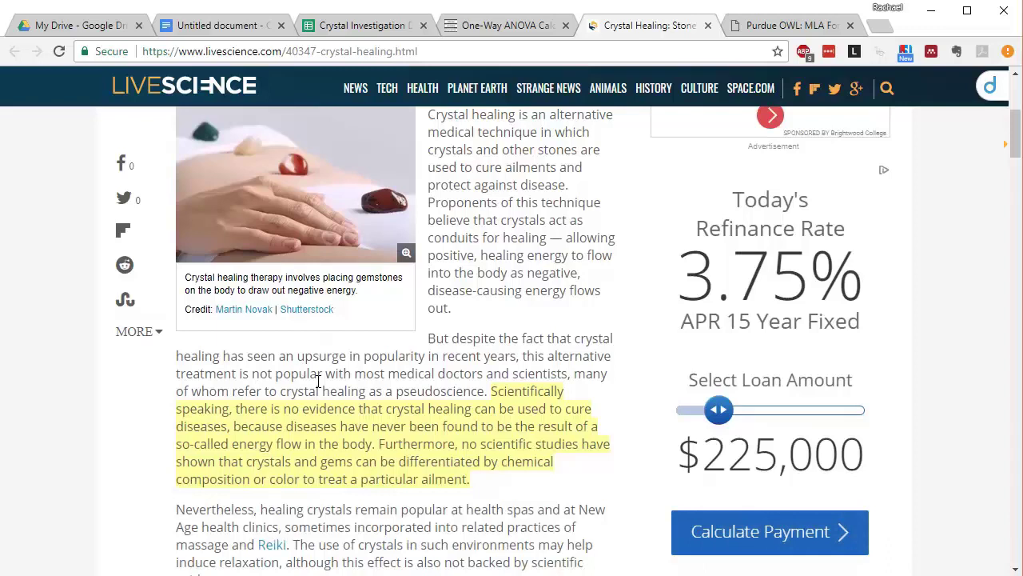
scroll(487, 511, "down", 1)
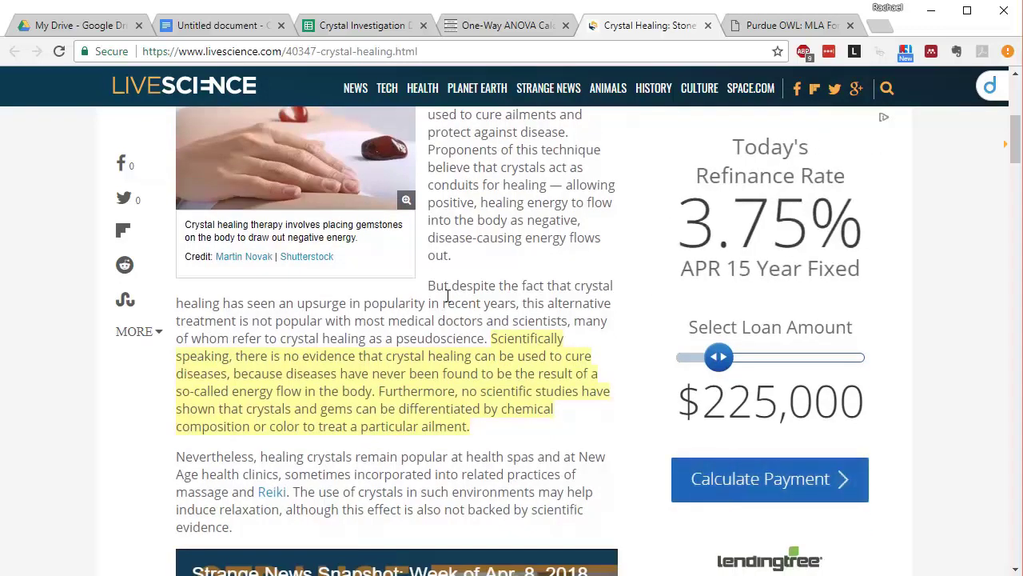
mouse_move(524, 372)
scroll(478, 463, "down", 10)
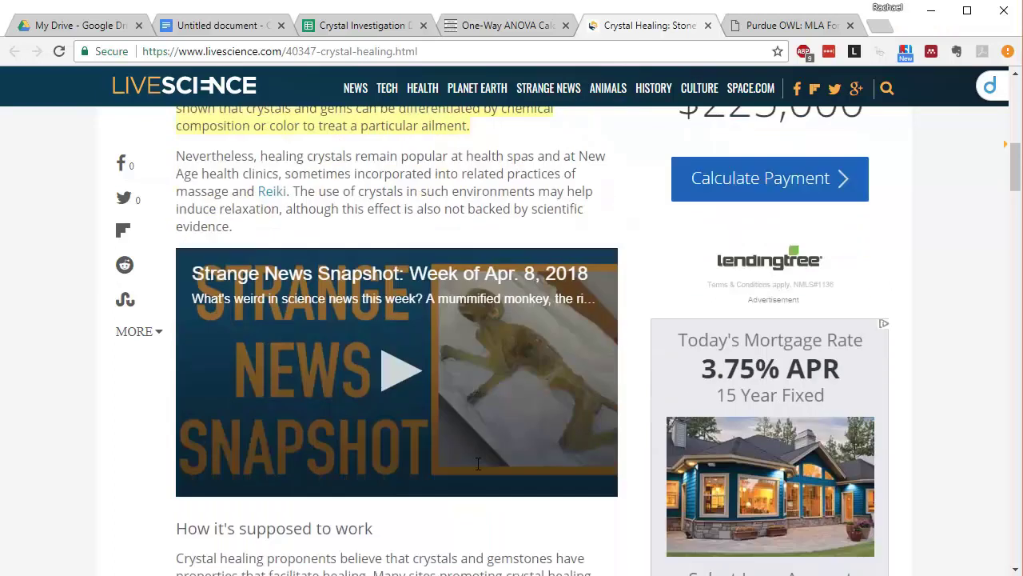
scroll(460, 465, "up", 7)
scroll(459, 466, "up", 10)
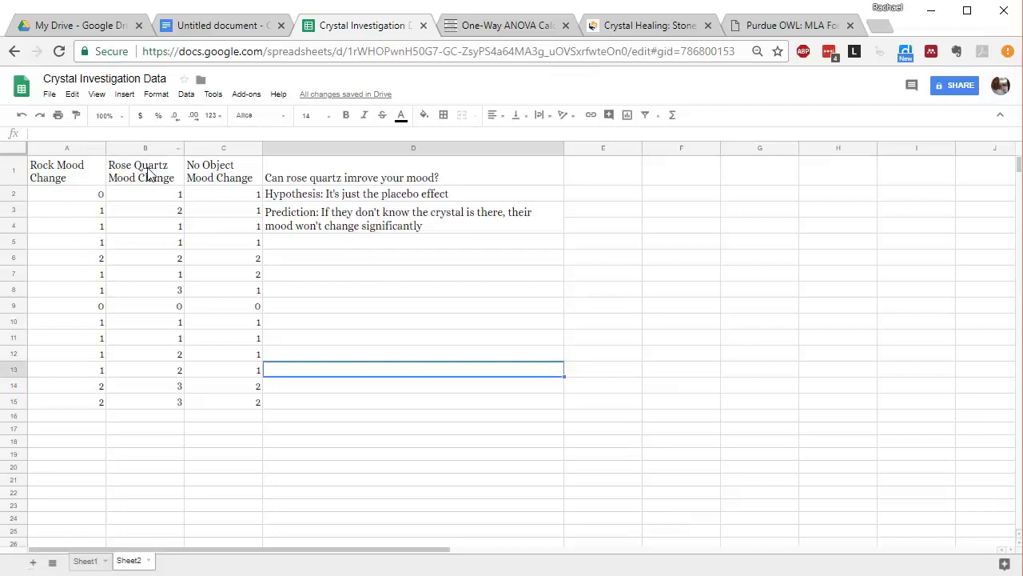
left_click(329, 353)
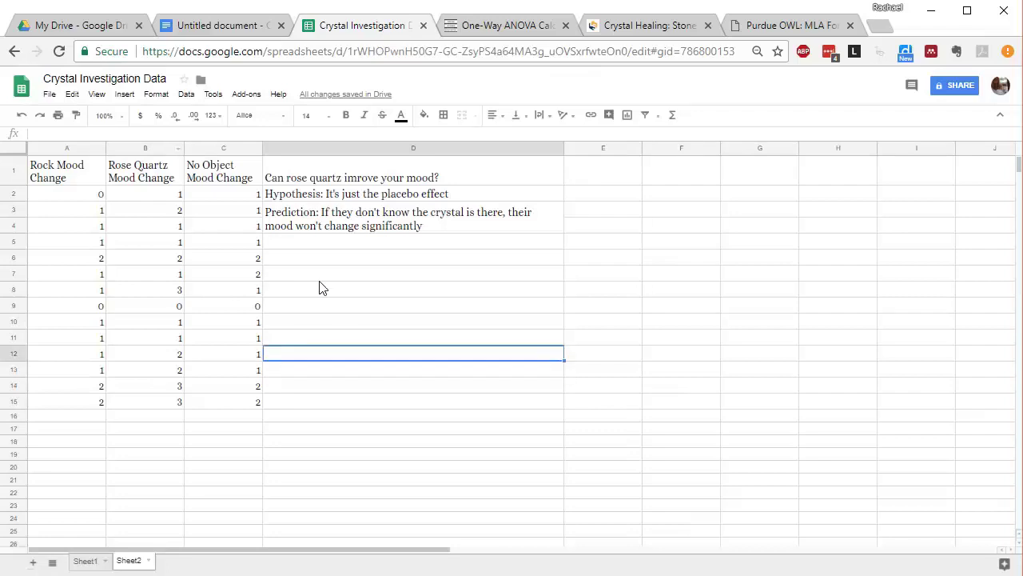
left_click(320, 278)
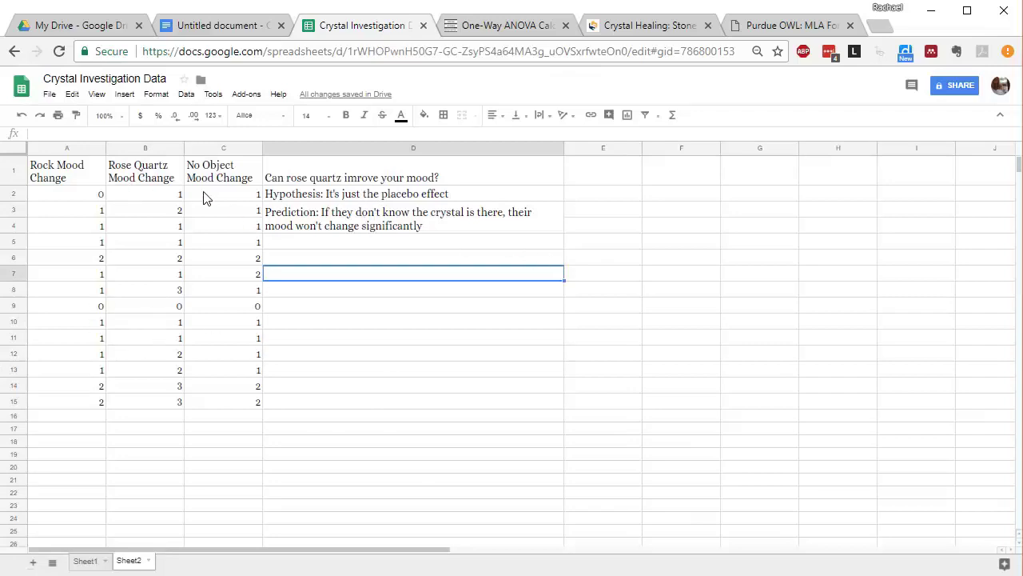
- Paste the crystal healing background paragraph under Introduction and remove the extra blank line
left_click(633, 30)
left_click(199, 29)
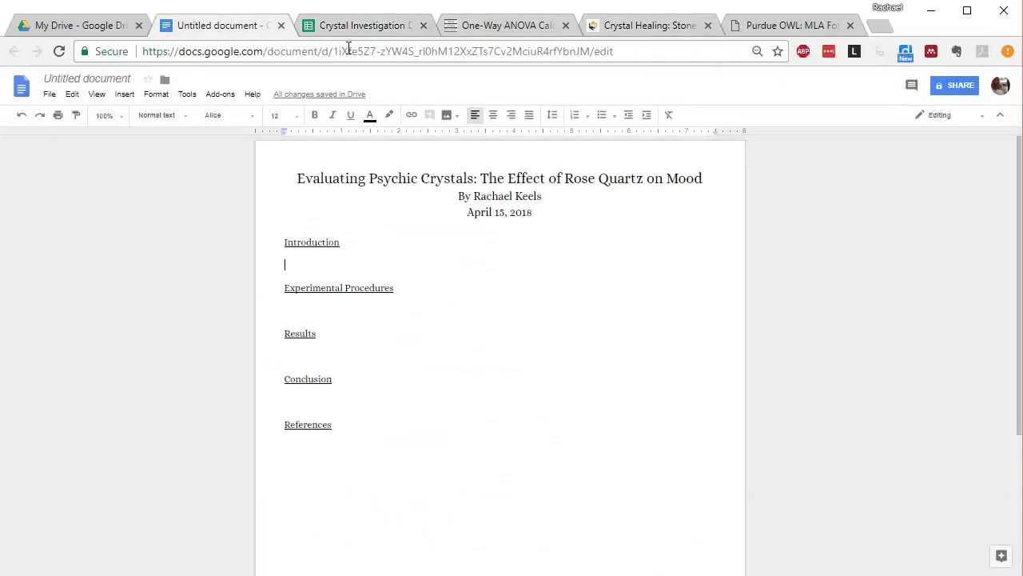
double_click(311, 262)
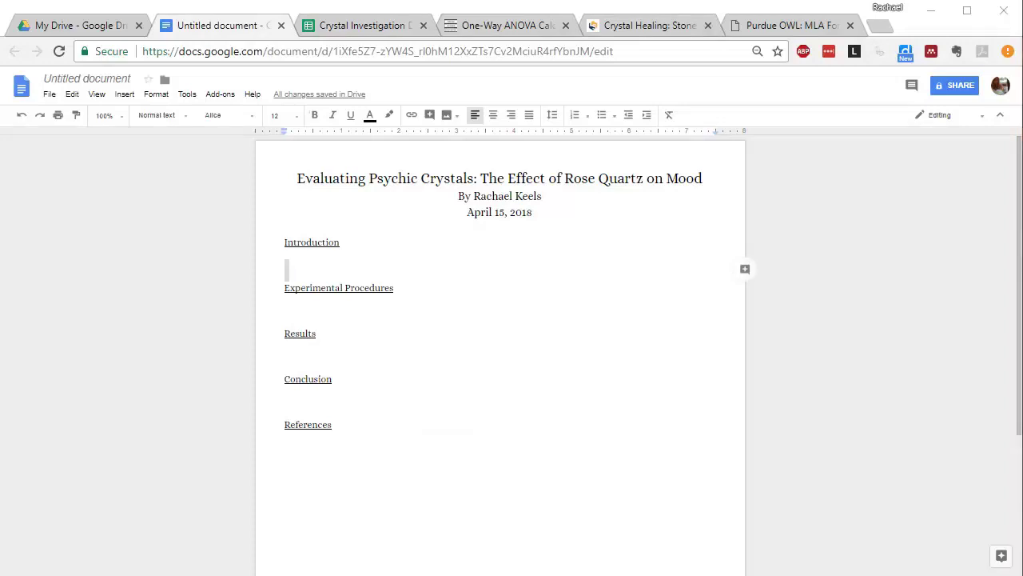
left_click(324, 269)
type("Crystal healing is an alternative medicine in which users carry around different gemstones to change their mood or cause healing. Proponents of the practice believe that gems have special properties which can be felt by being near certain gemstones. Can touching a crystal really have a psychic effect on a person?  Though there are no published studies which have shown crystals to have any use in medicine, there are still many people who purchase a variety of stones for their medicinal benefits (Palermo 2017). Despite the lack of evidence, online and storefront retailers continue to market and sell gems for their healing and mood altering properties.")
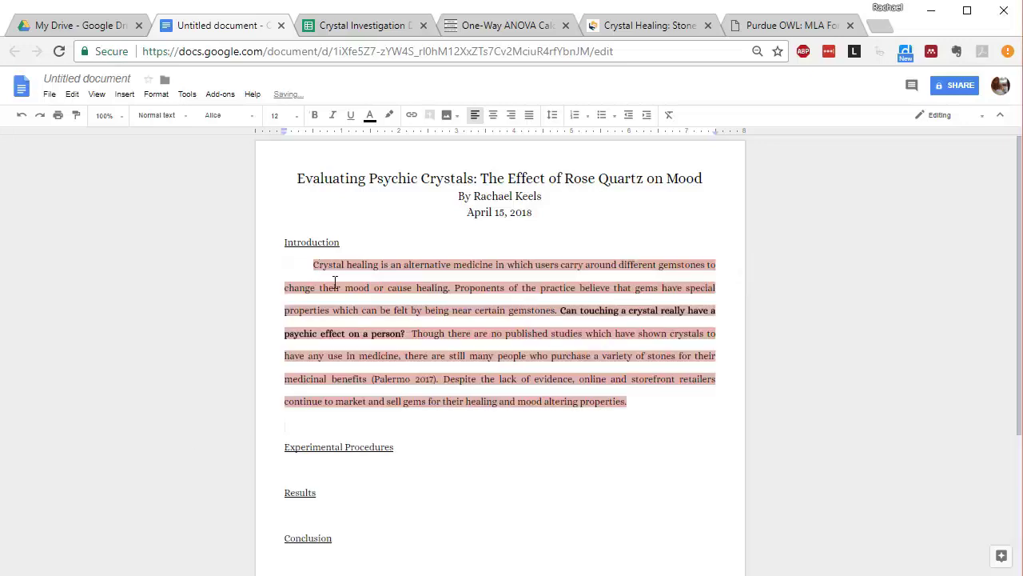
key("BackSpace")
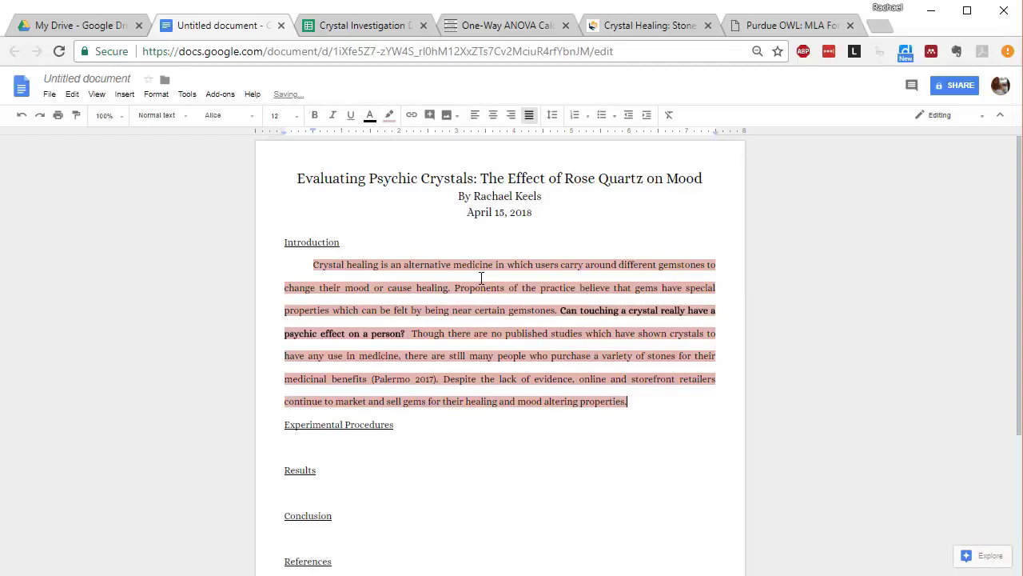
- Clear the paragraph's pink highlighting and zoom the page to 125%
left_click_drag(629, 402, 308, 275)
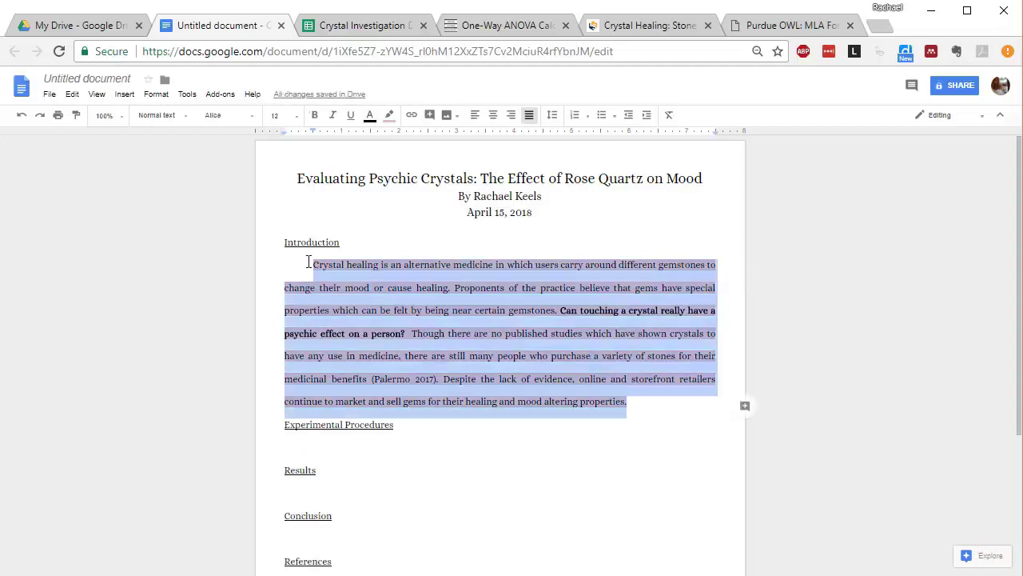
left_click(387, 114)
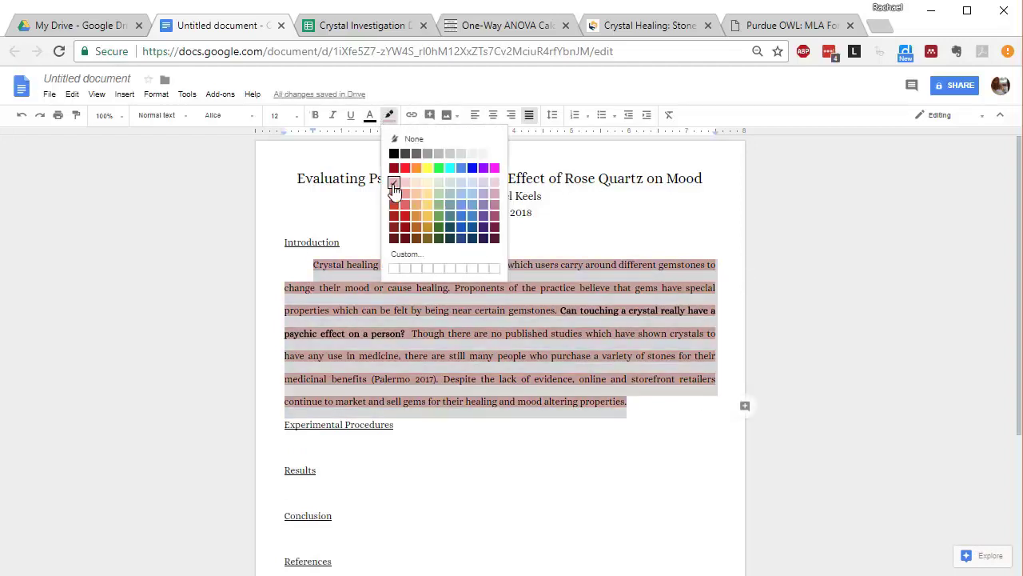
left_click(408, 140)
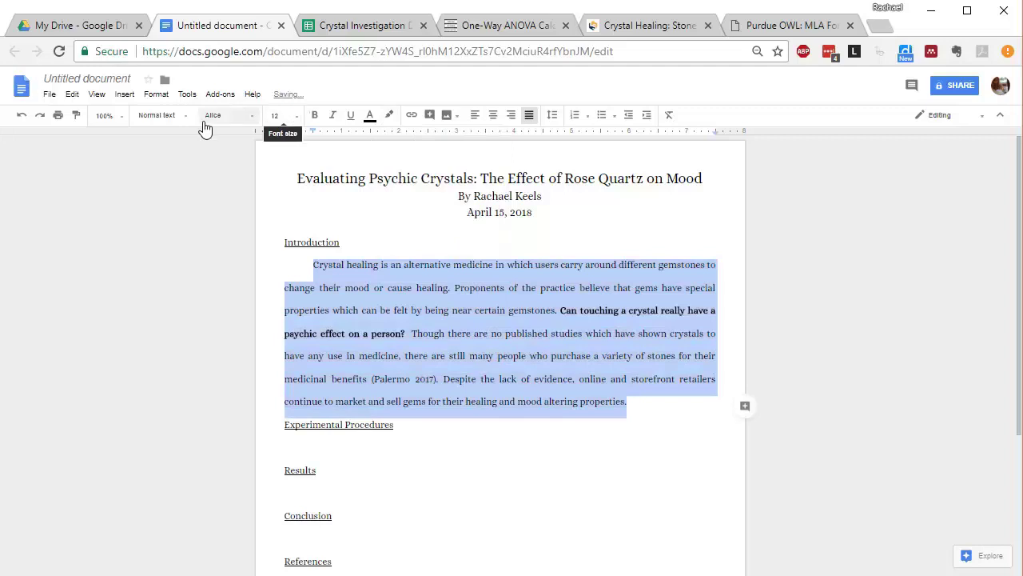
left_click(112, 115)
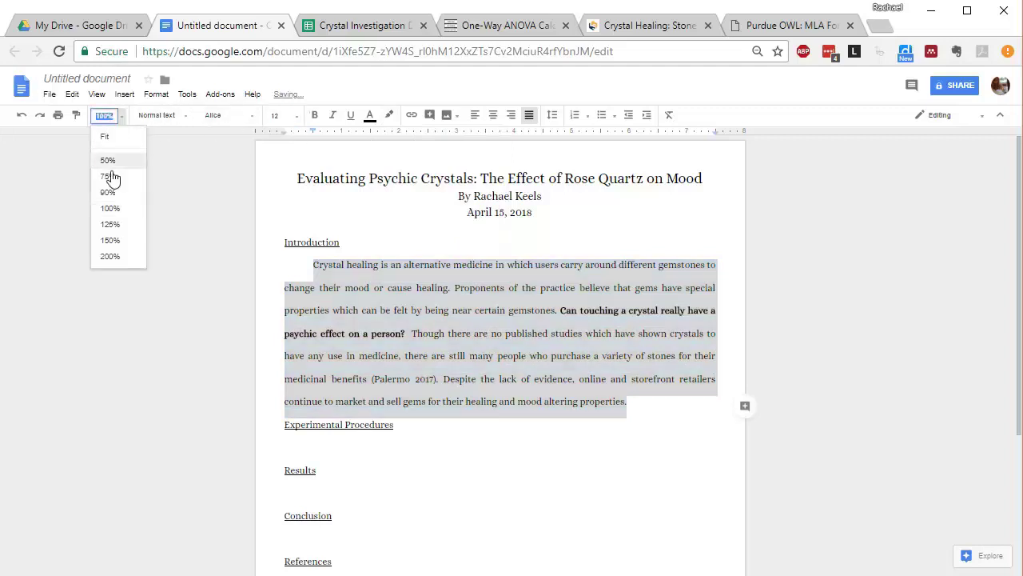
left_click(116, 221)
scroll(294, 341, "down", 1)
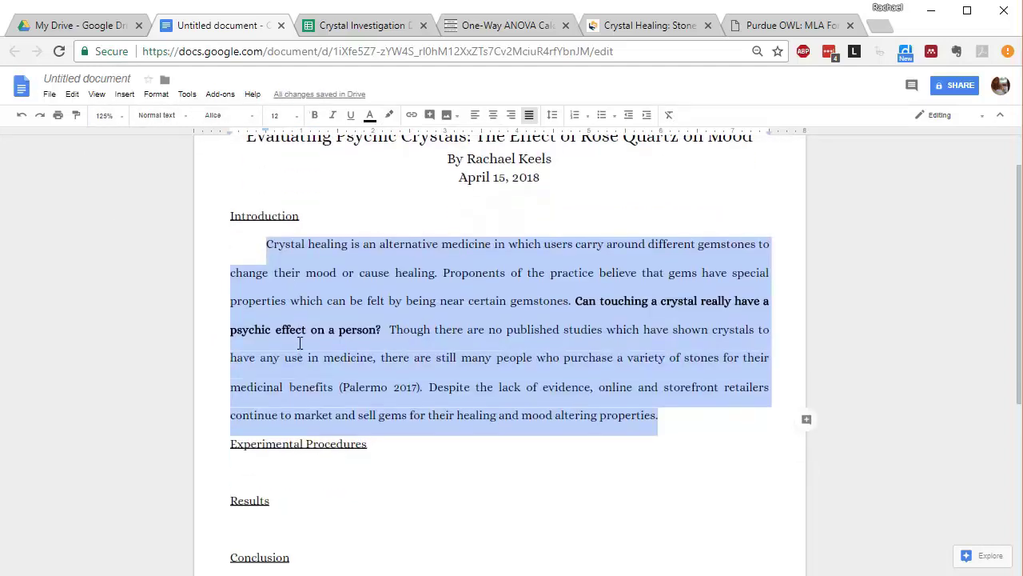
left_click(296, 333)
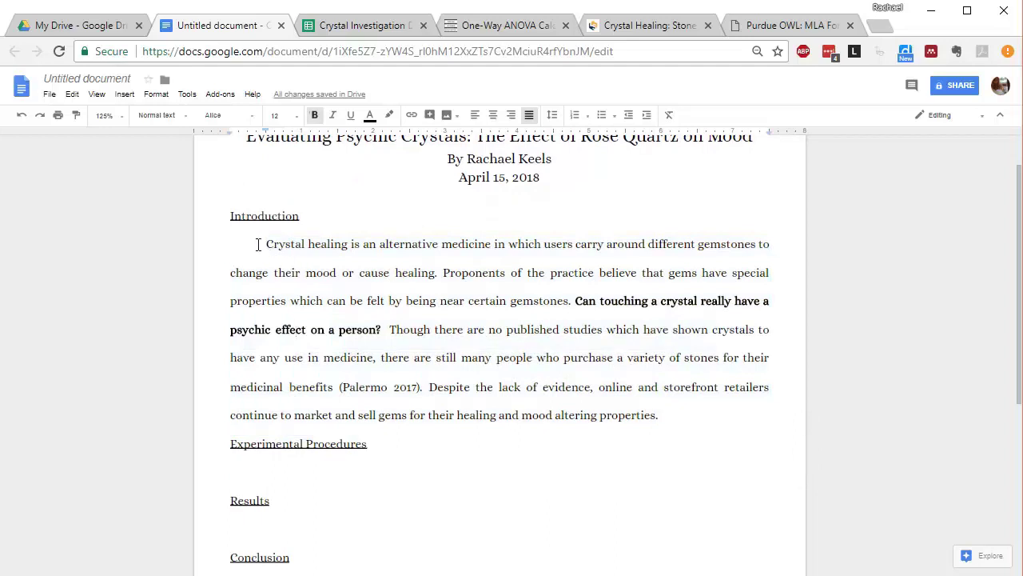
mouse_move(267, 243)
left_mouse_down()
mouse_move(434, 299)
mouse_move(445, 278)
left_mouse_up()
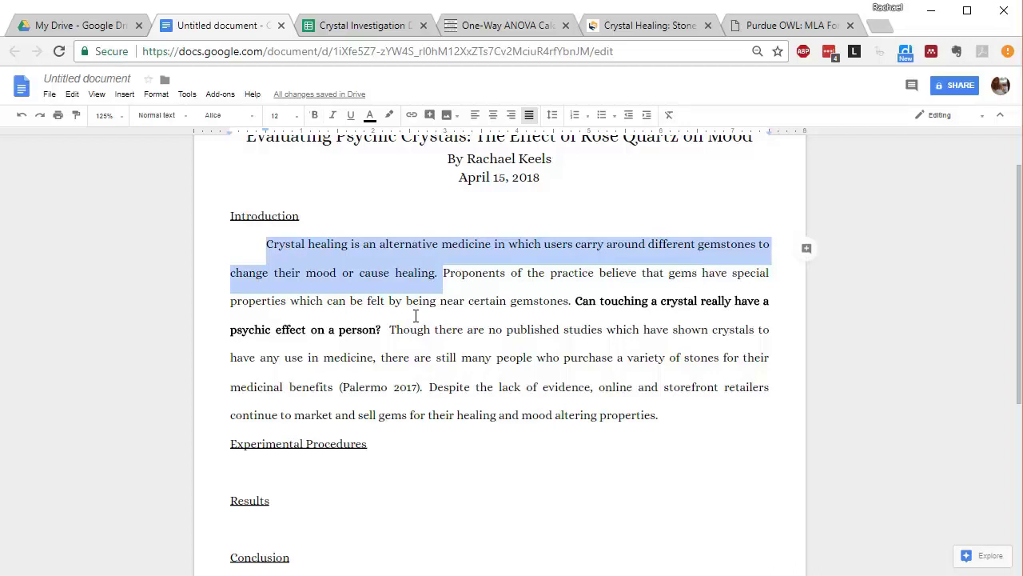
left_click(446, 339)
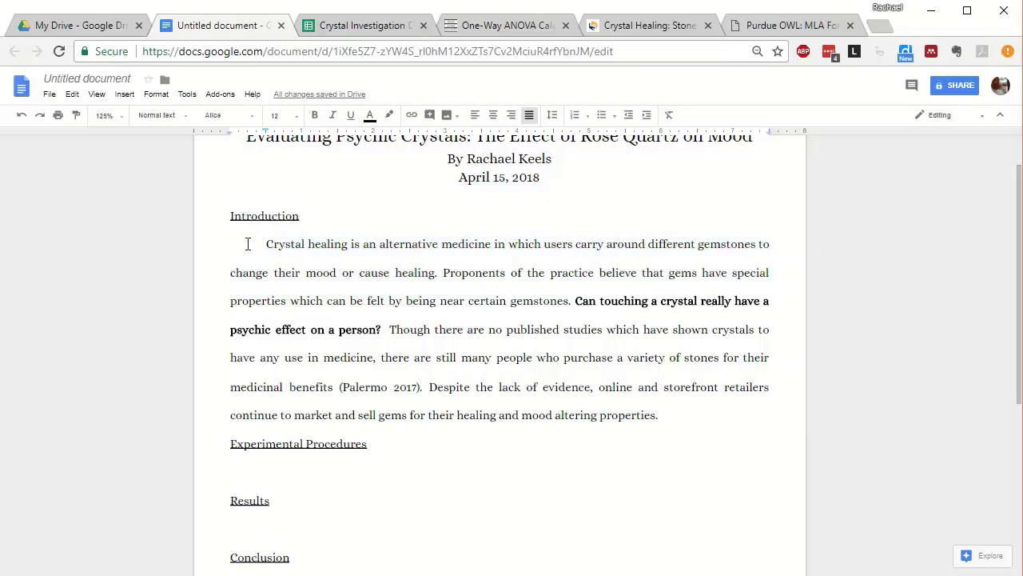
left_click_drag(247, 242, 403, 283)
left_click(480, 330)
left_click_drag(442, 272, 440, 303)
left_click(438, 330)
left_click(427, 339)
left_click_drag(443, 277, 571, 303)
left_click(541, 328)
- Select the sentence ending 'medicinal benefits' and switch to the Live Science source article
scroll(384, 339, "down", 1)
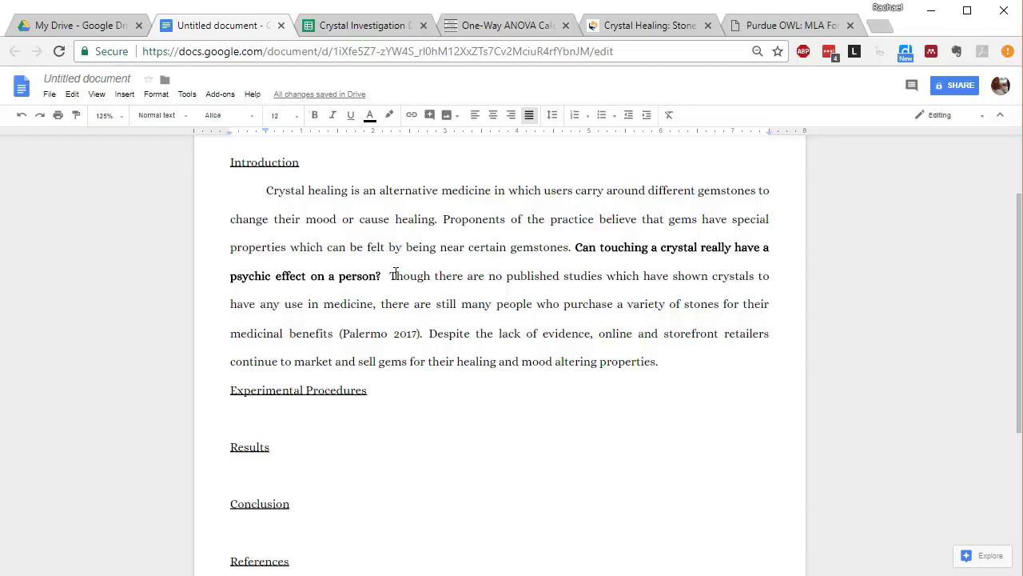
left_click_drag(390, 276, 343, 333)
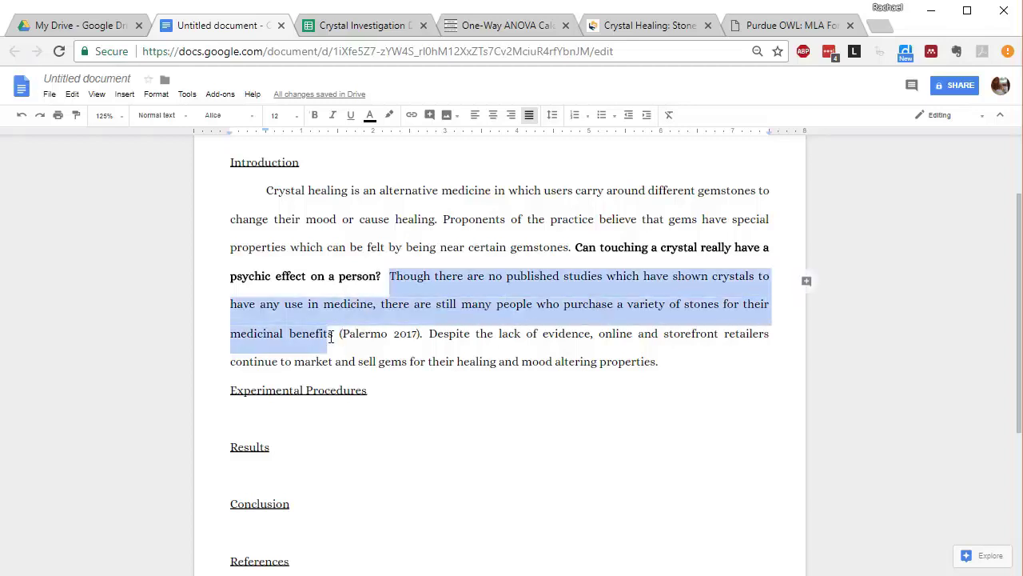
left_click_drag(331, 337, 334, 337)
left_click(648, 26)
scroll(395, 338, "down", 5)
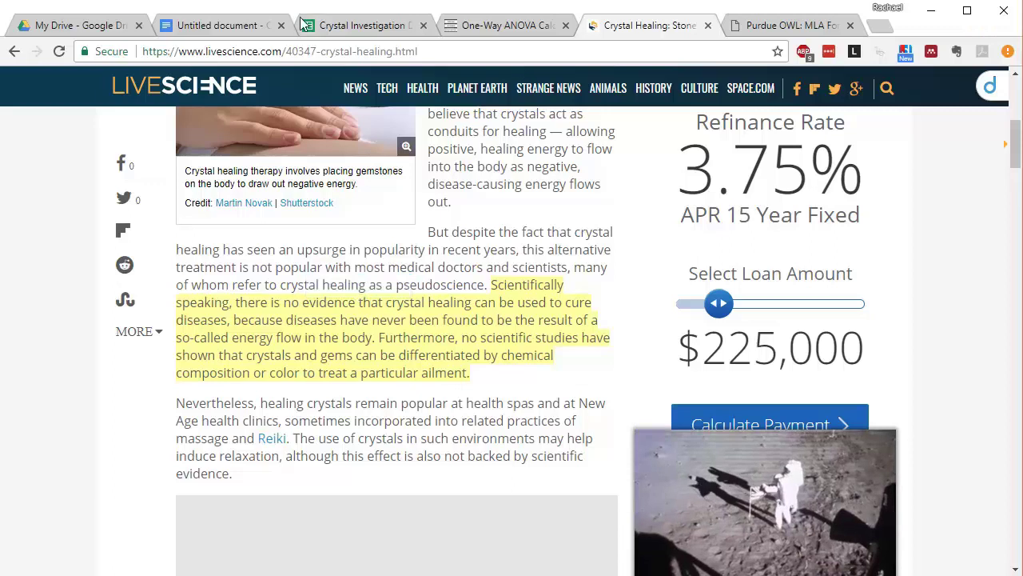
- Compare the Palermo 2017 citation with the article's headline, byline and June 23, 2017 date
left_click(249, 25)
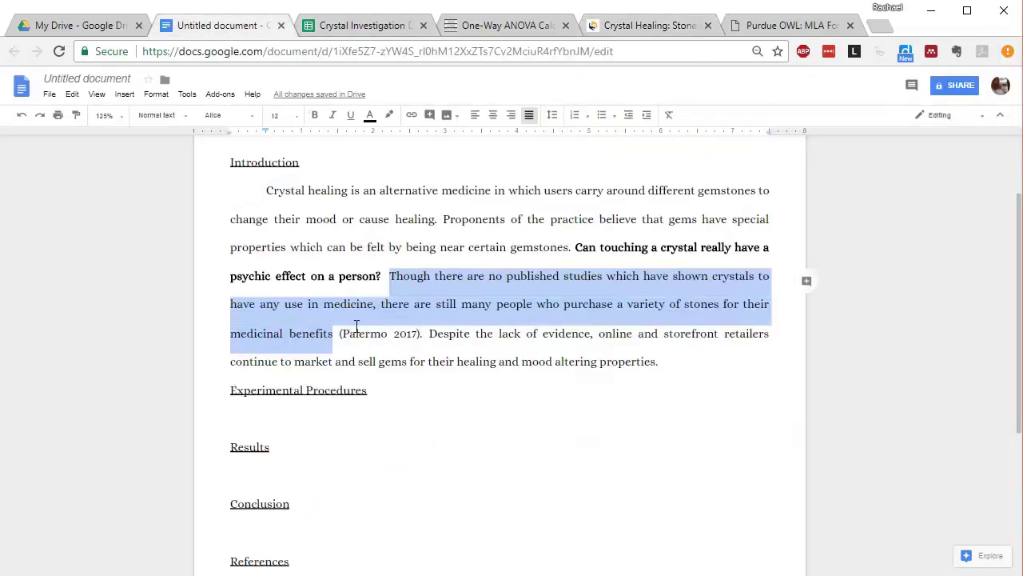
left_click(408, 336)
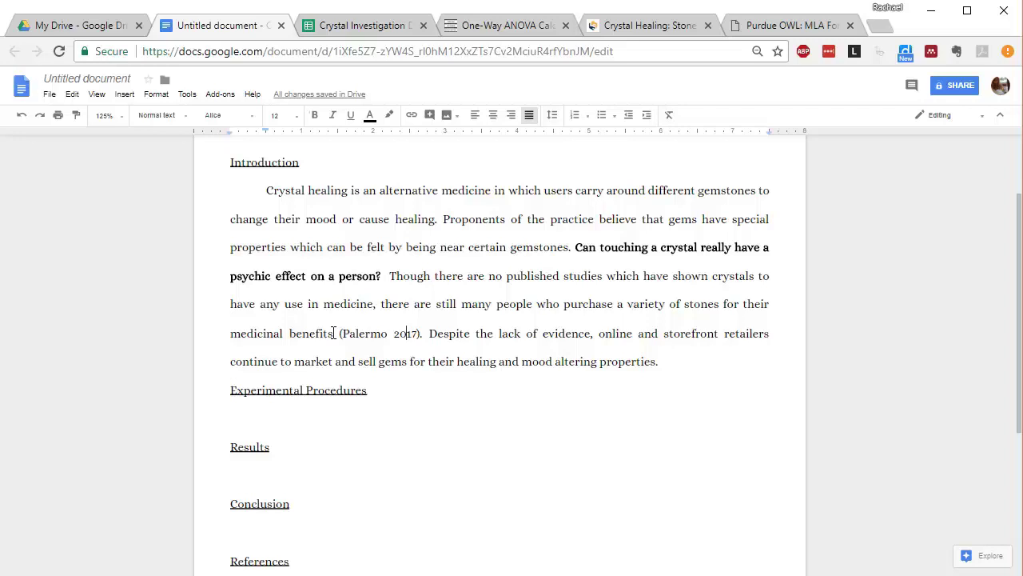
left_click(658, 26)
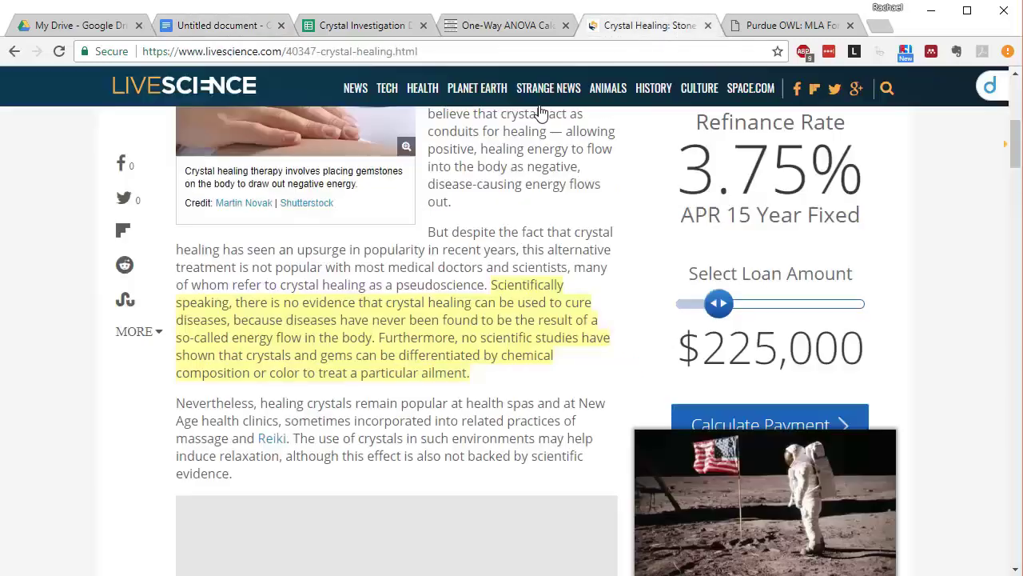
scroll(383, 379, "up", 3)
scroll(383, 379, "up", 2)
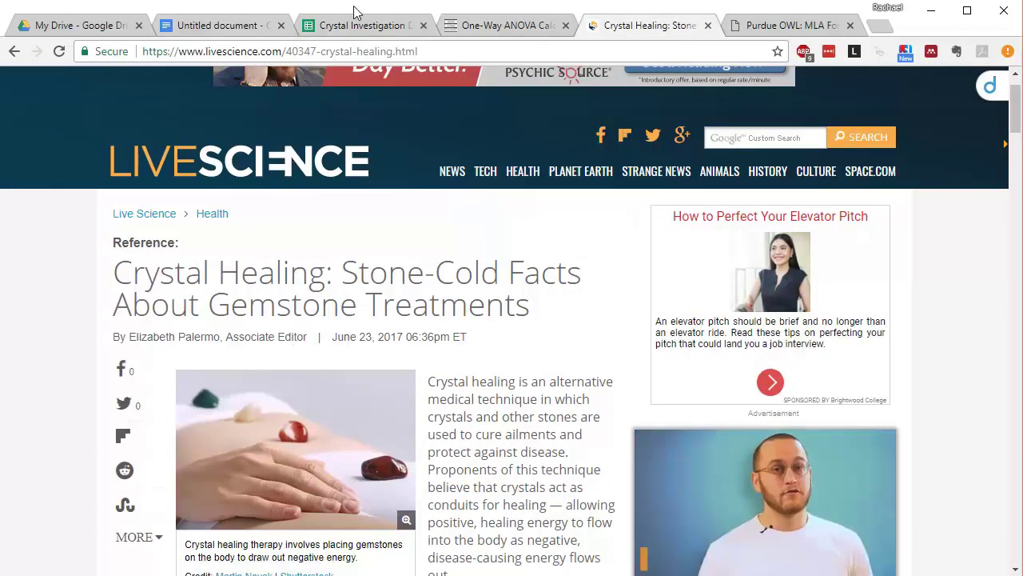
- Check the (Palermo 2017) in-text citation and the empty References section in the report
left_click(204, 26)
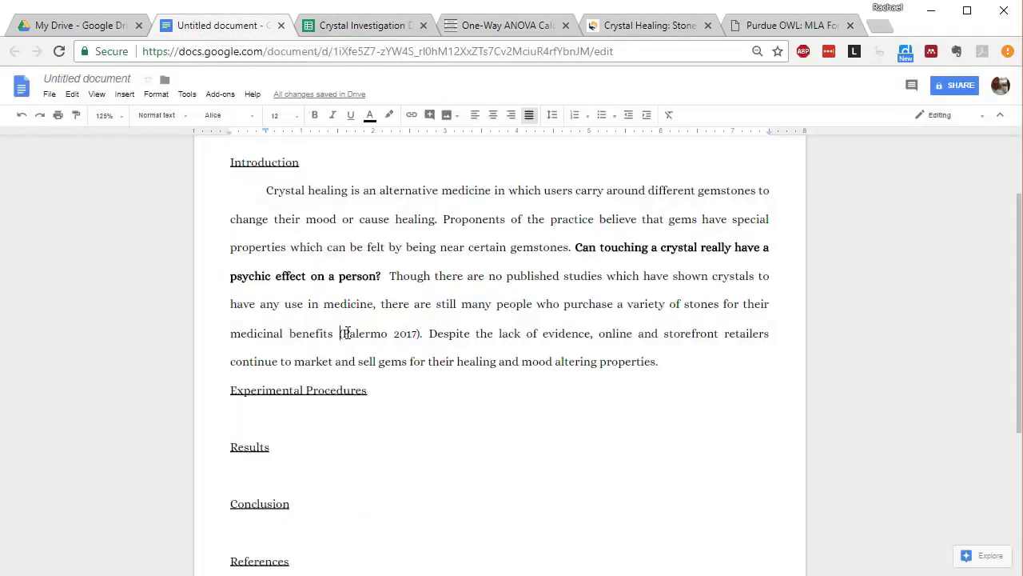
left_click_drag(341, 334, 418, 344)
left_click(384, 396)
scroll(499, 388, "down", 3)
scroll(431, 379, "up", 2)
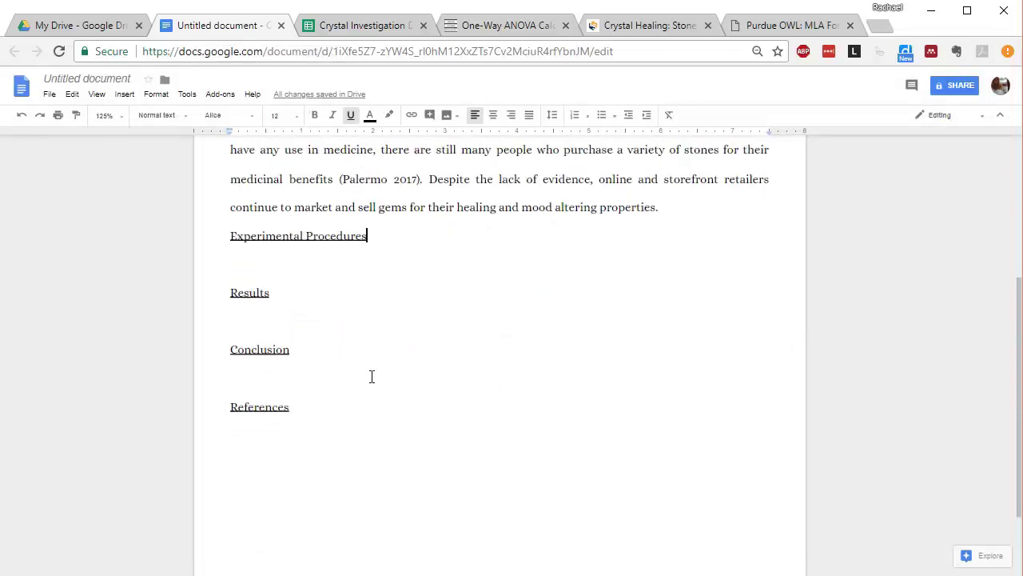
left_click(313, 491)
scroll(438, 319, "up", 5)
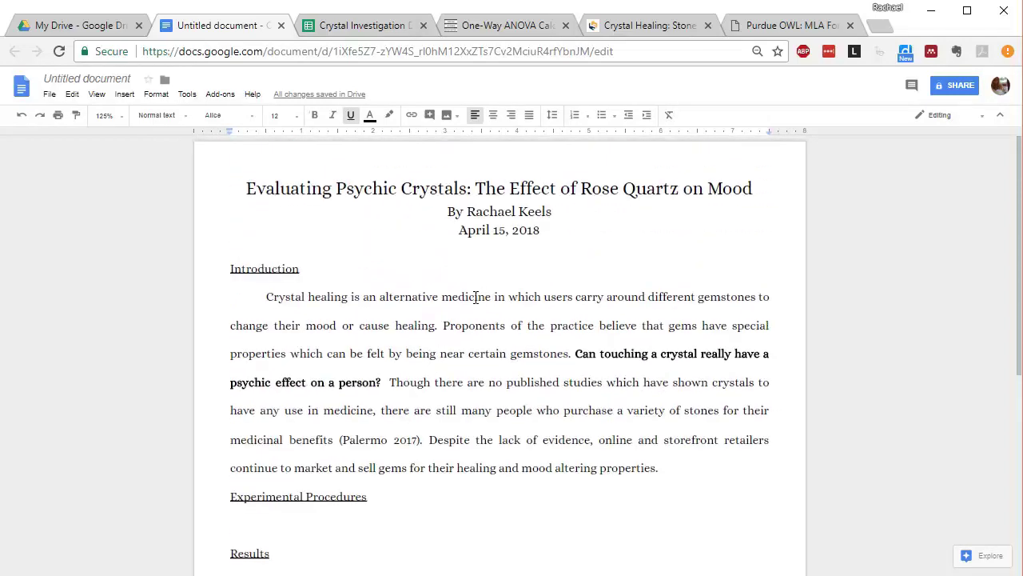
left_click(783, 25)
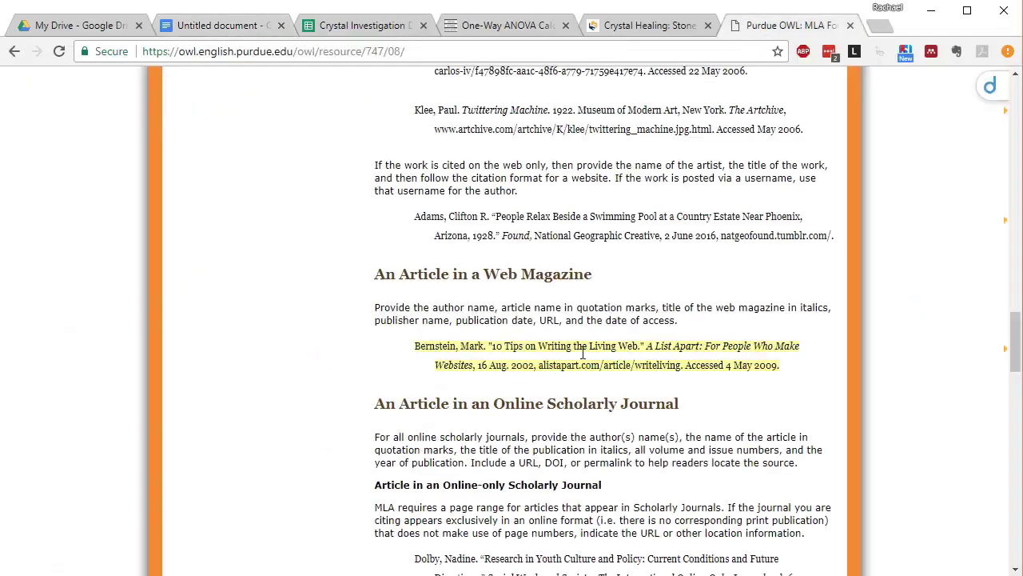
mouse_move(584, 352)
scroll(584, 352, "up", 15)
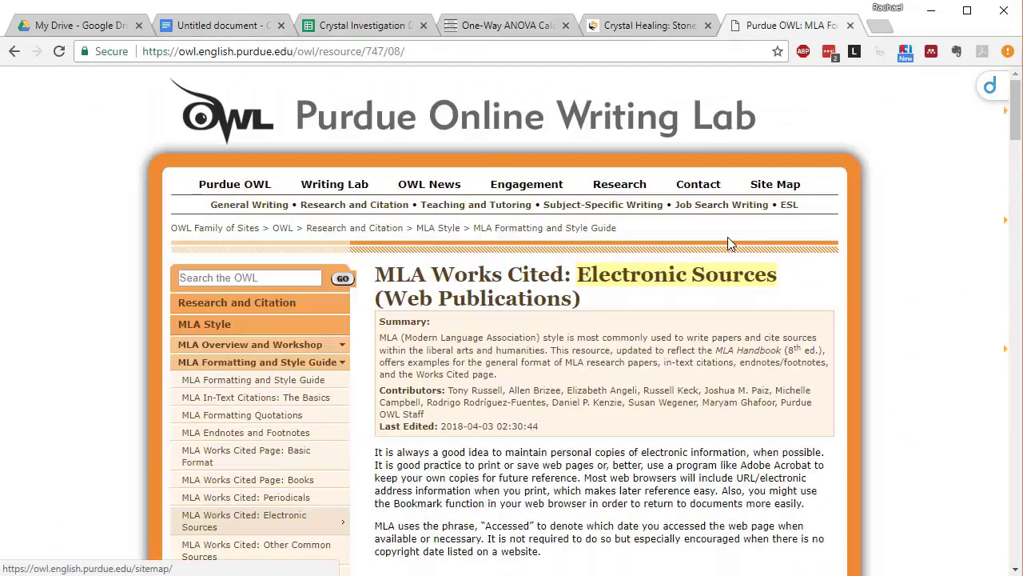
scroll(651, 320, "down", 2)
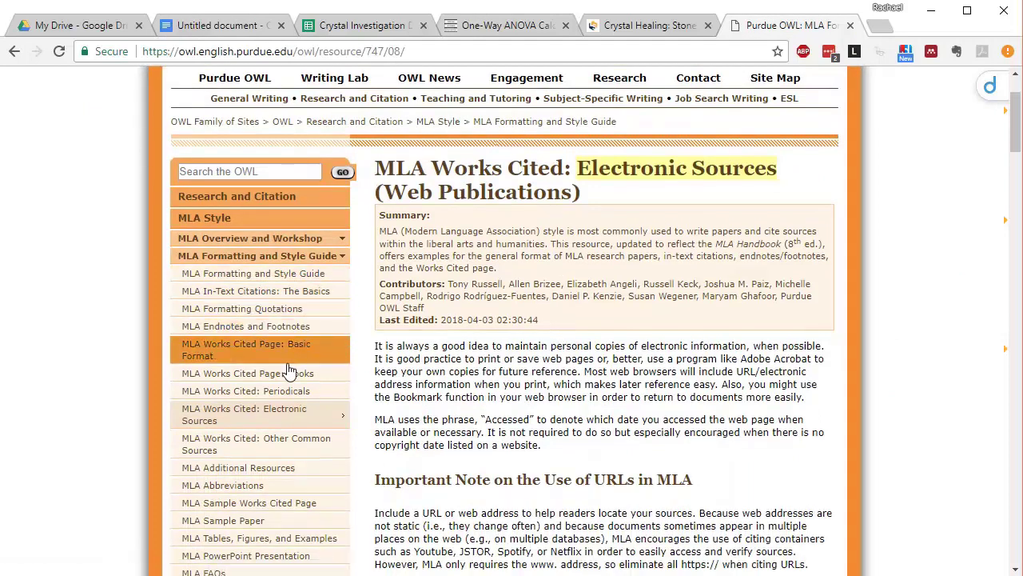
scroll(286, 424, "down", 2)
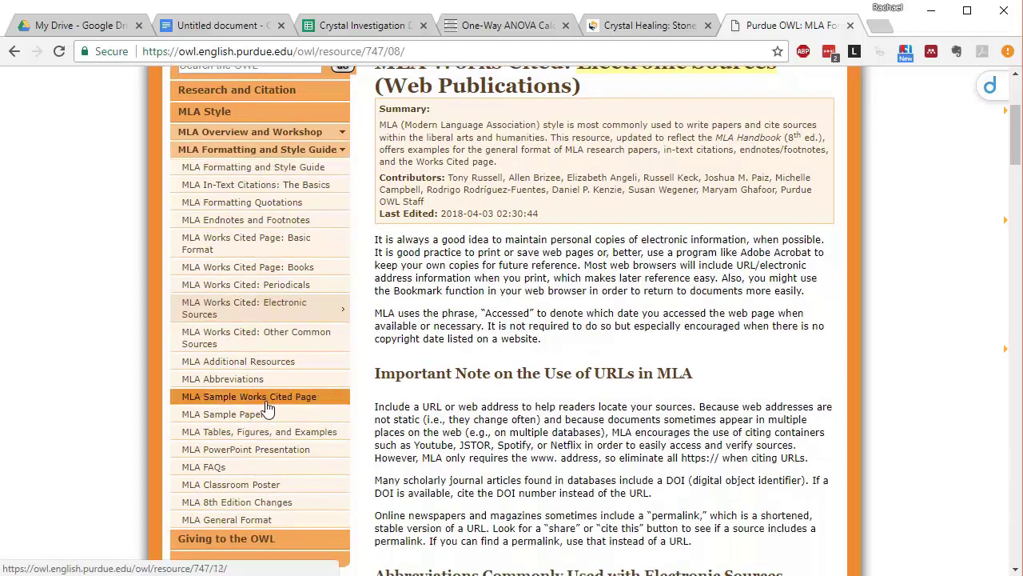
scroll(496, 370, "up", 1)
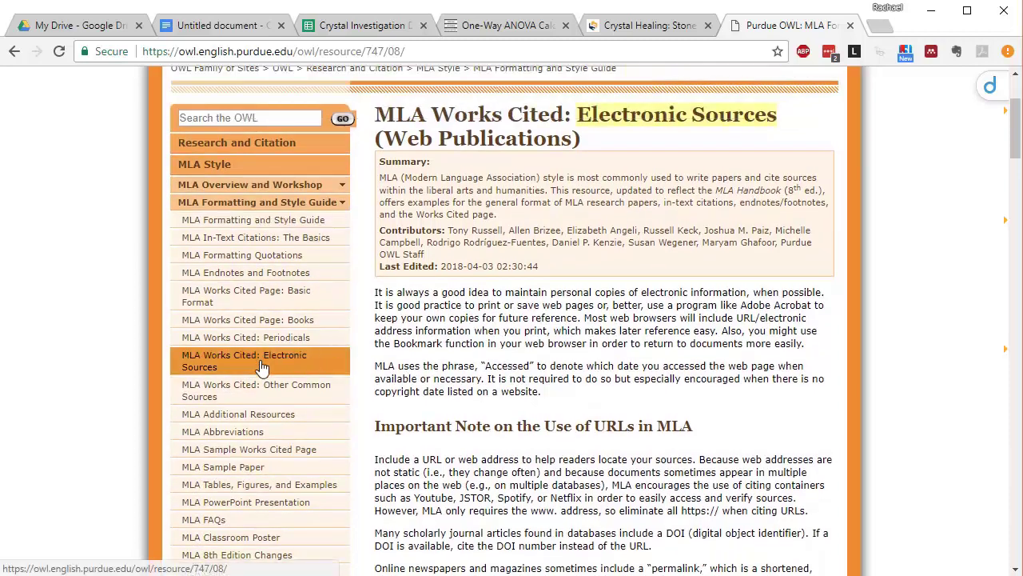
scroll(520, 280, "up", 1)
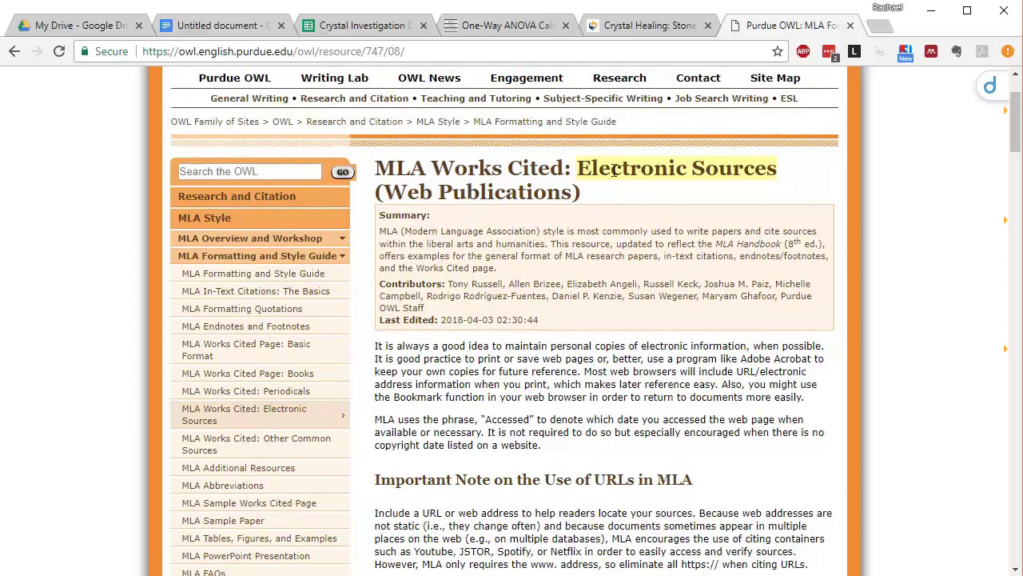
mouse_move(772, 185)
scroll(605, 189, "down", 5)
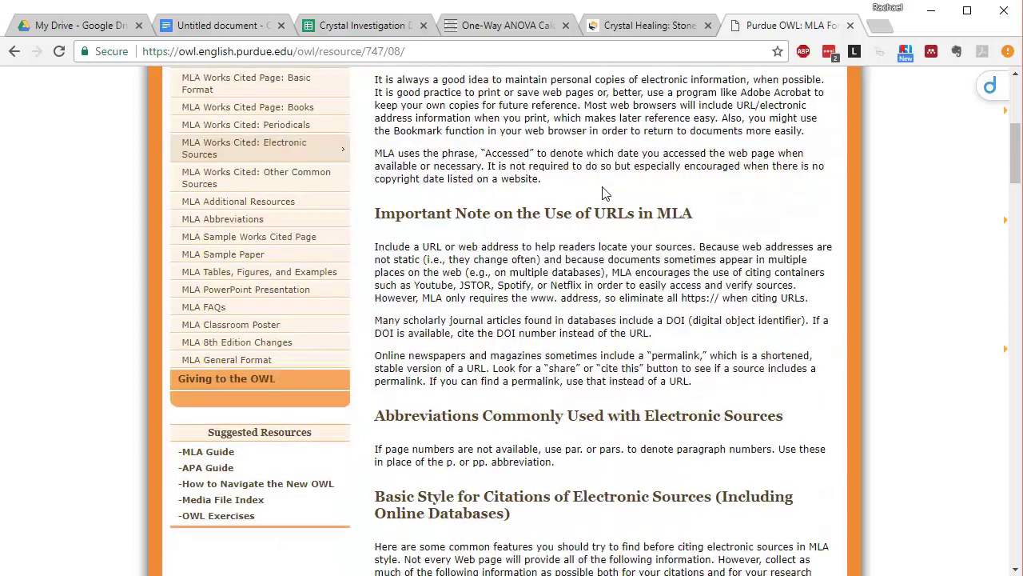
scroll(573, 130, "down", 7)
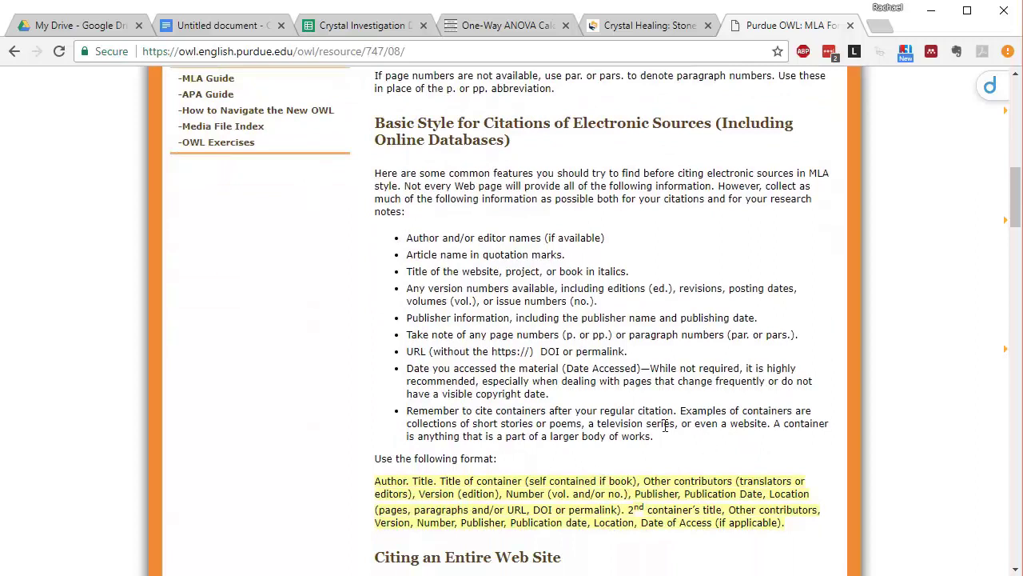
scroll(664, 419, "down", 2)
mouse_move(382, 390)
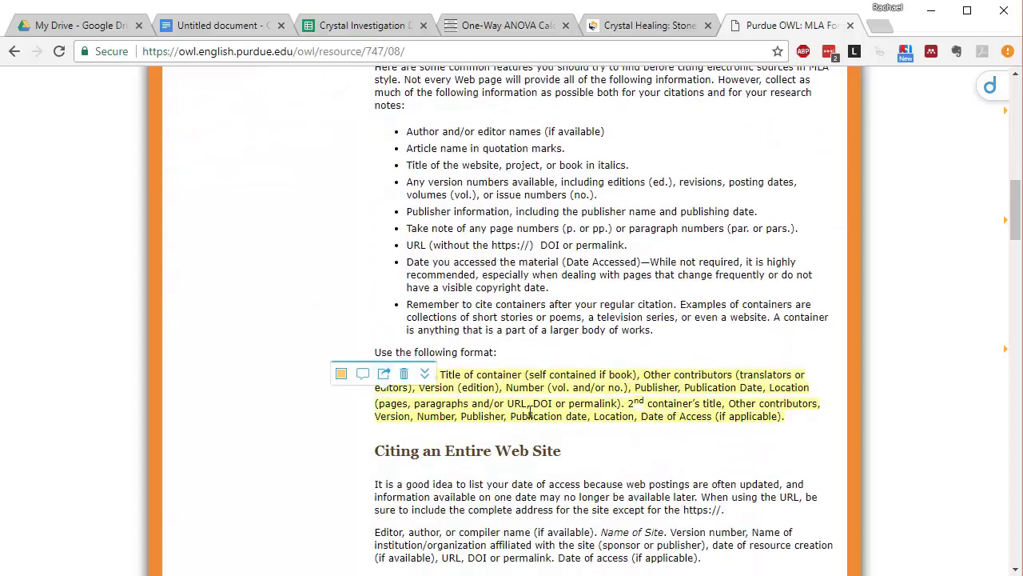
scroll(664, 400, "down", 2)
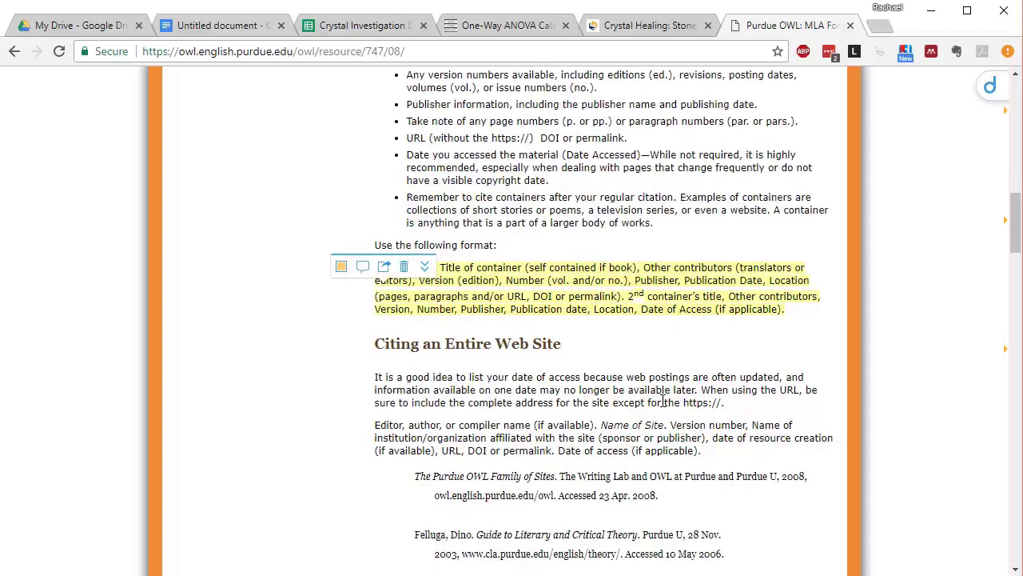
scroll(414, 264, "down", 1)
scroll(415, 263, "up", 1)
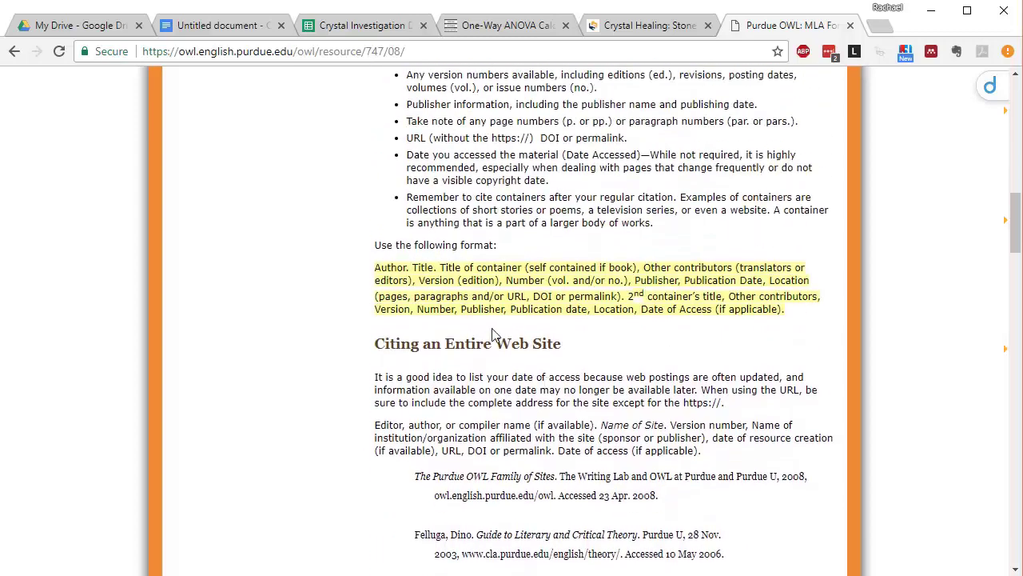
scroll(491, 336, "up", 5)
left_click(221, 25)
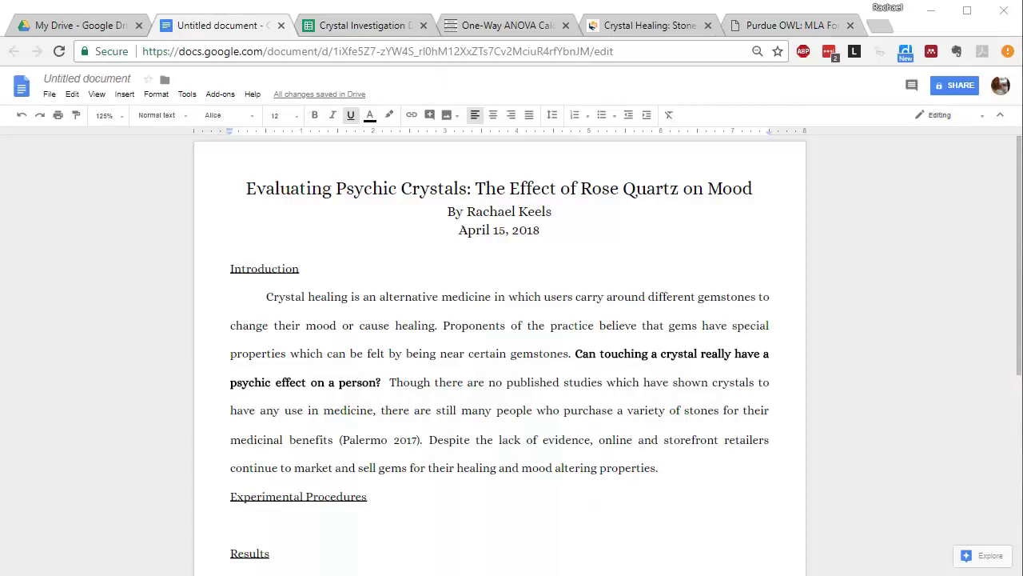
- Paste the Live Science article's MLA citation on a new line below References
scroll(267, 365, "down", 5)
left_click(340, 383)
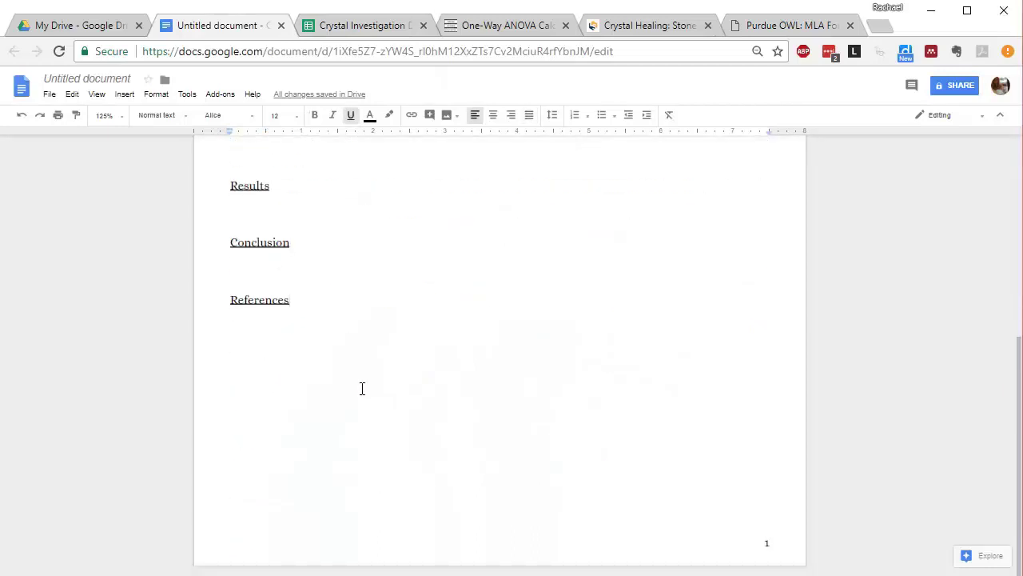
key("Return")
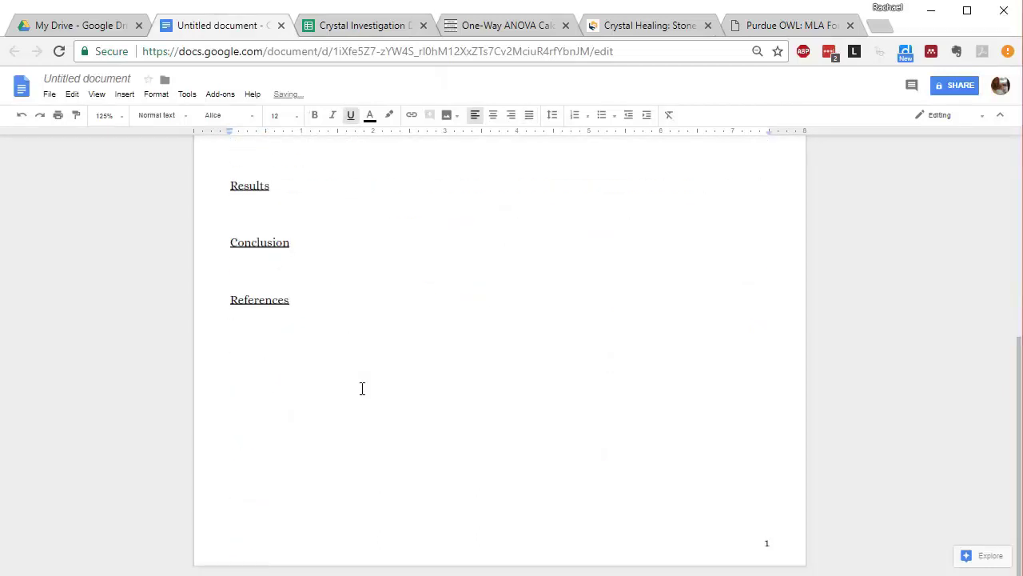
type("Palermo, Elizabeth. \"Crystal Healing: Stone-Cold Facts About Gemstone Treatments\". Live Science, 23 June 2017, https://www.livescience.com/40347-crystal-healing.html. Accessed 15 April 2018")
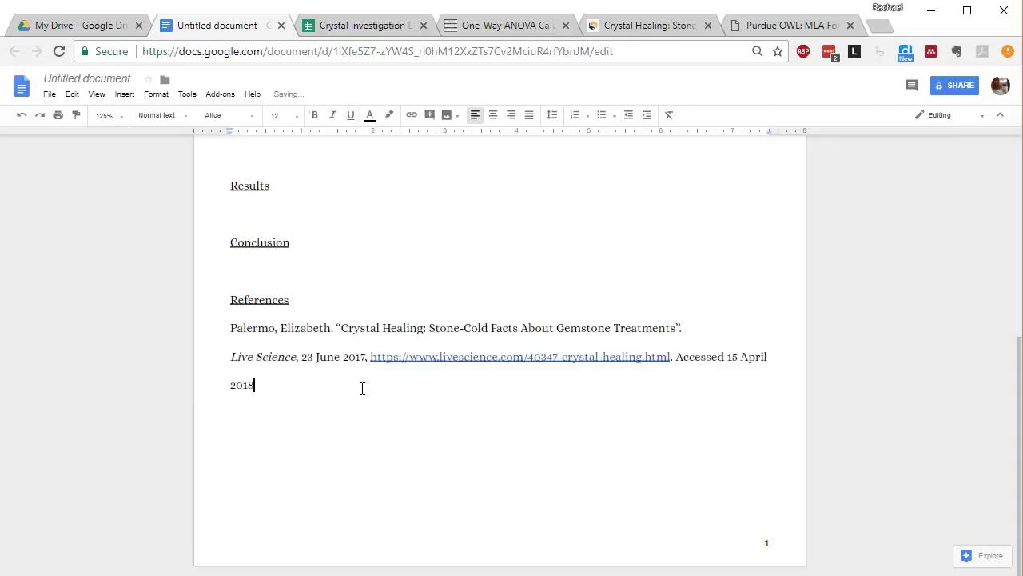
scroll(352, 415, "up", 1)
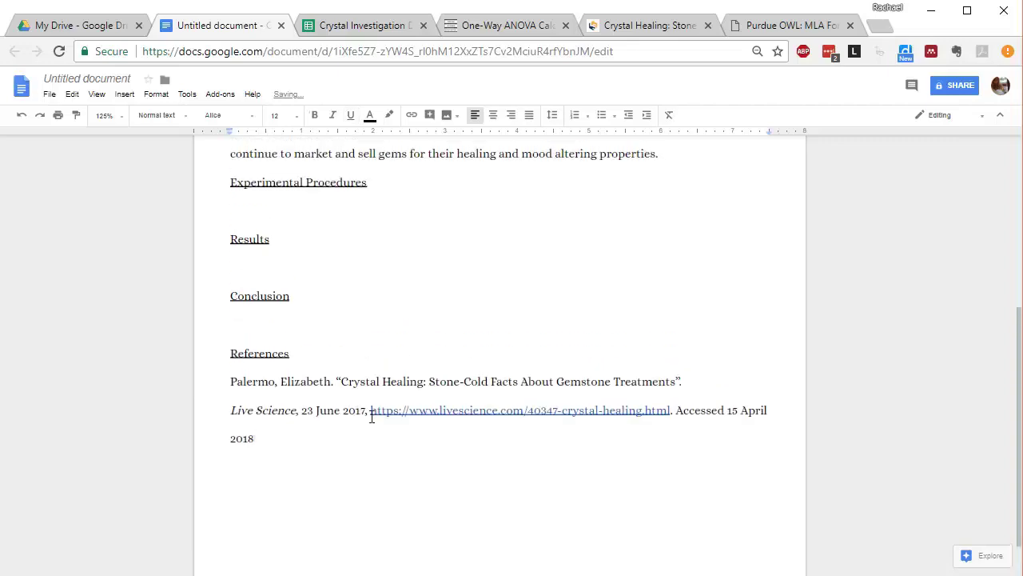
left_click_drag(230, 382, 276, 386)
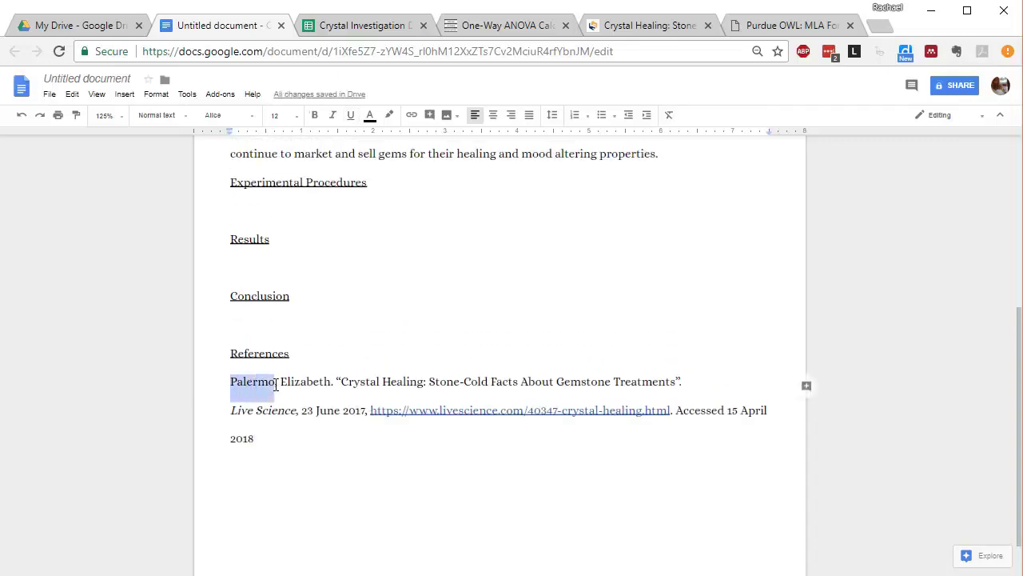
right_click(304, 400)
left_click(316, 426)
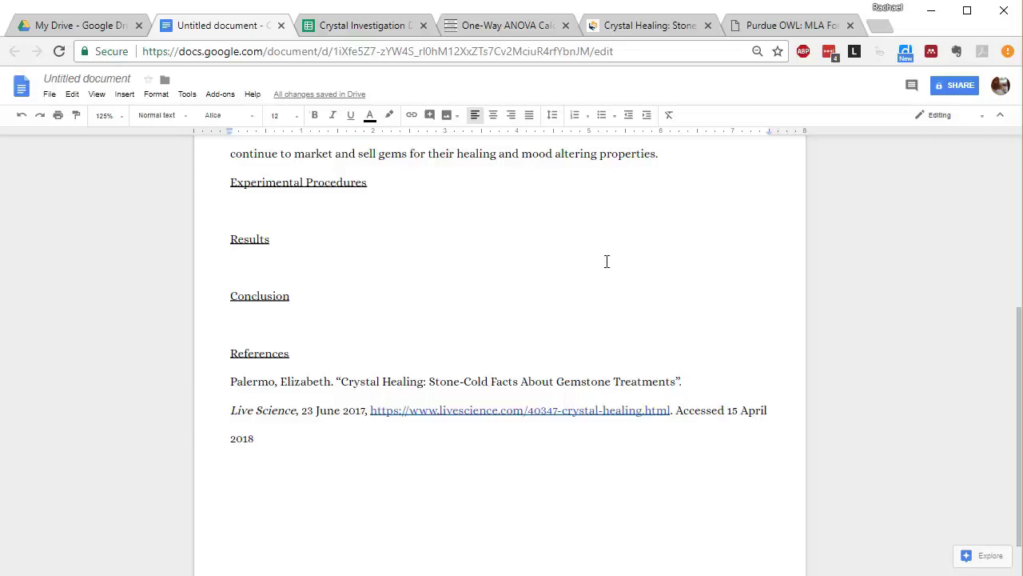
scroll(607, 261, "up", 5)
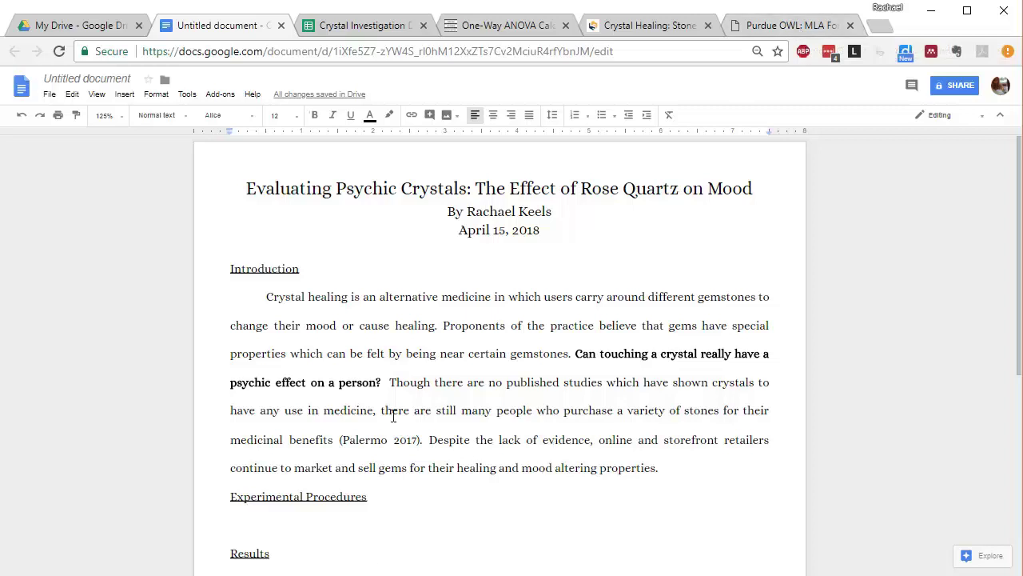
- Copy the (Palermo 2017) citation sentence and start a new paragraph after the introduction
left_click_drag(389, 382, 421, 440)
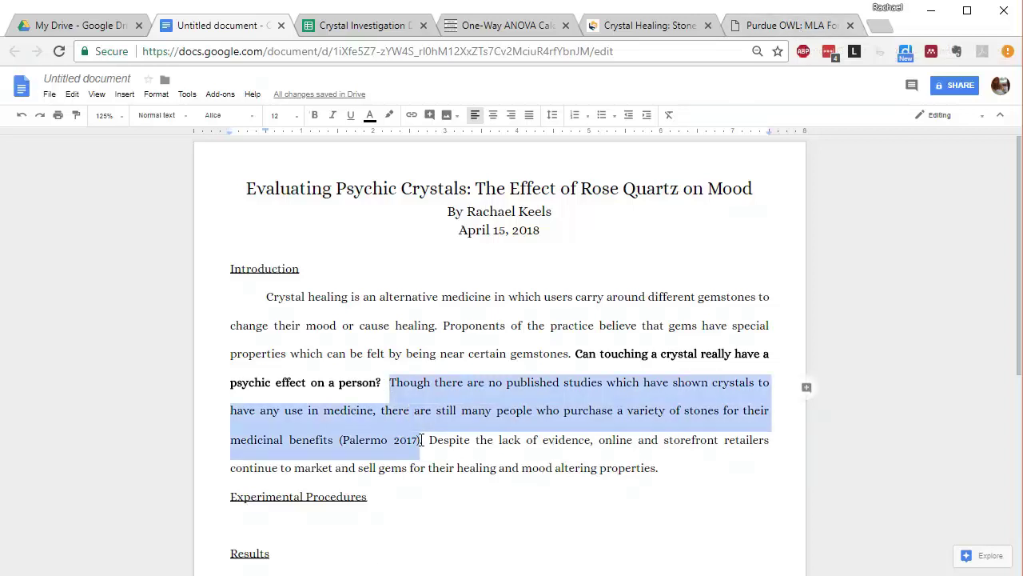
key("ctrl+shift+j")
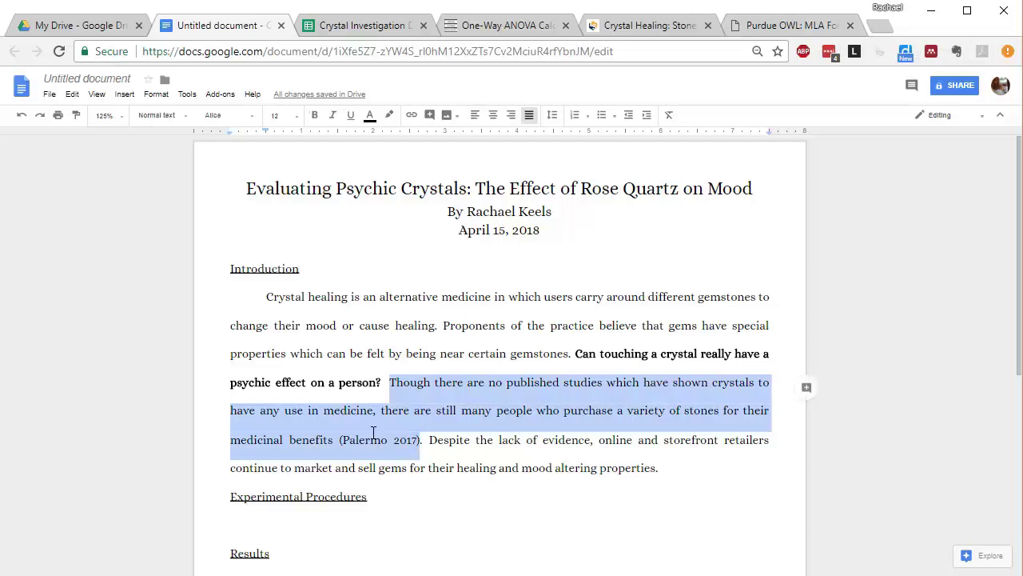
left_click(373, 433)
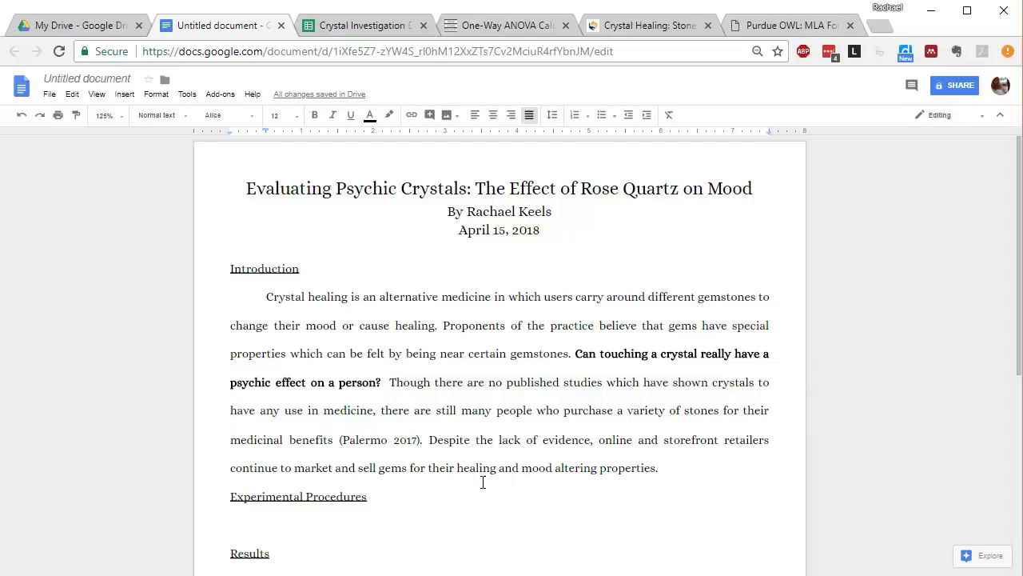
scroll(478, 410, "down", 1)
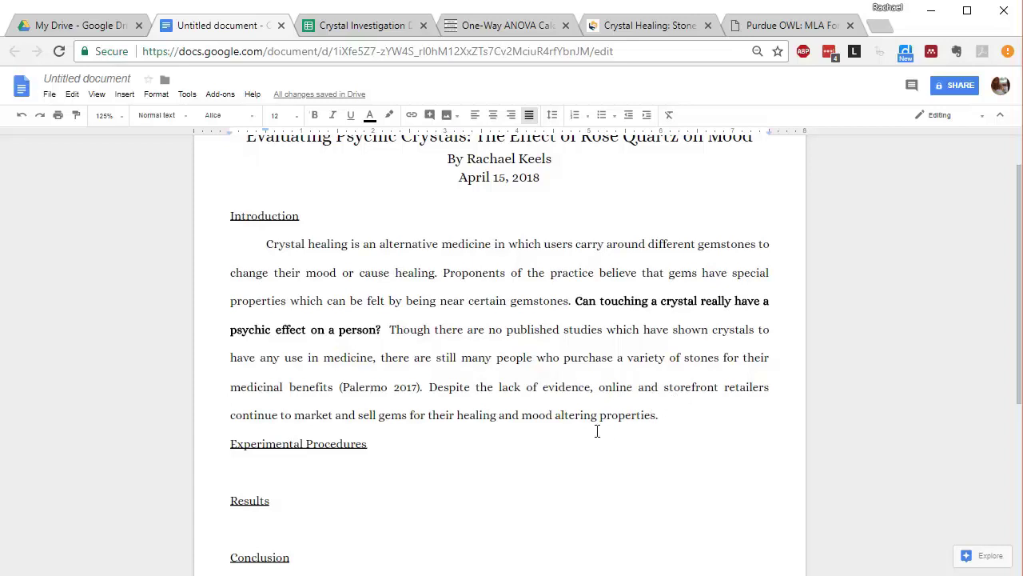
left_click(677, 415)
key("Return")
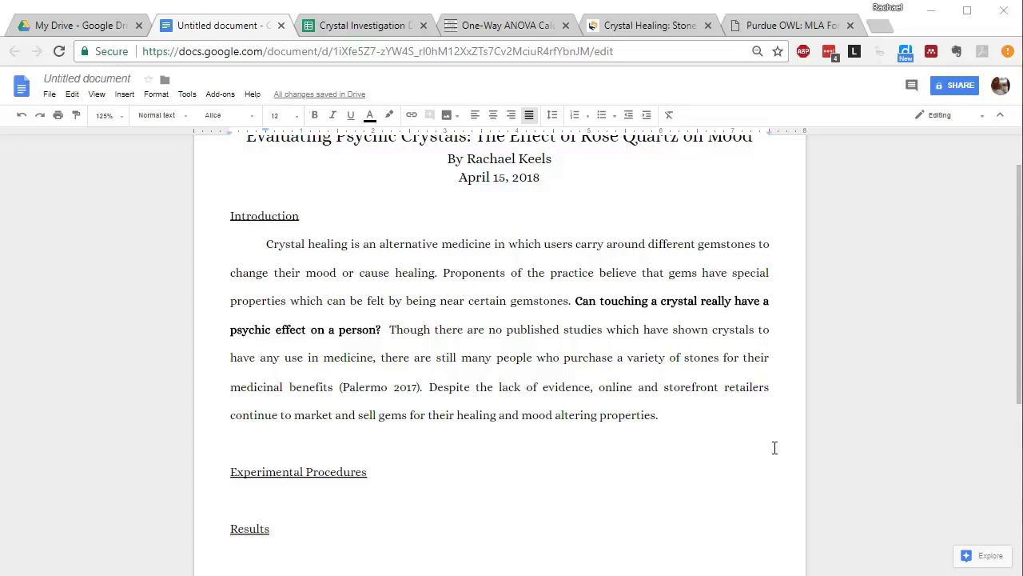
- Paste the study-purpose paragraph after the first paragraph and remove its pink highlight
left_click(755, 421)
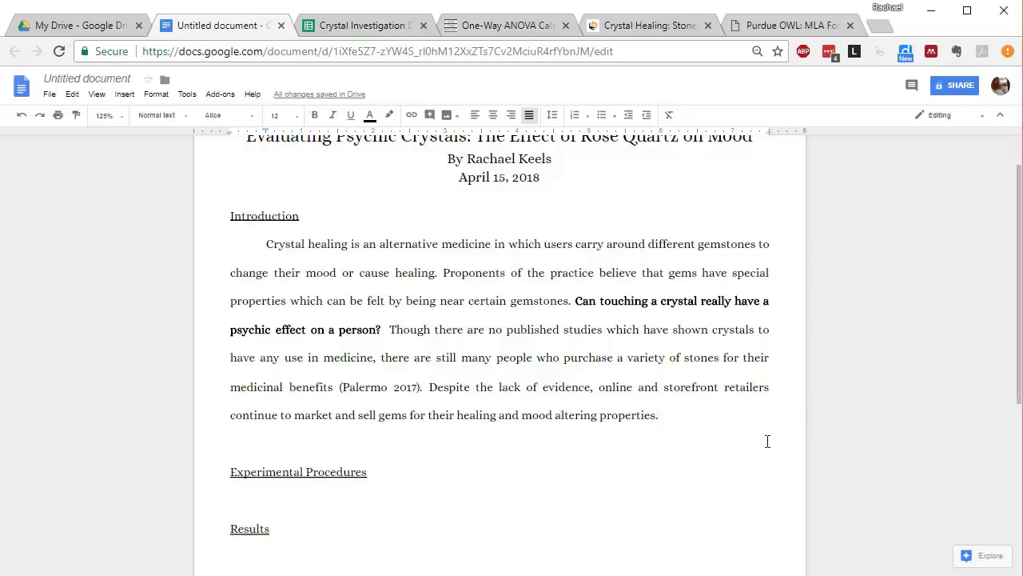
key("Return")
key("ctrl+v")
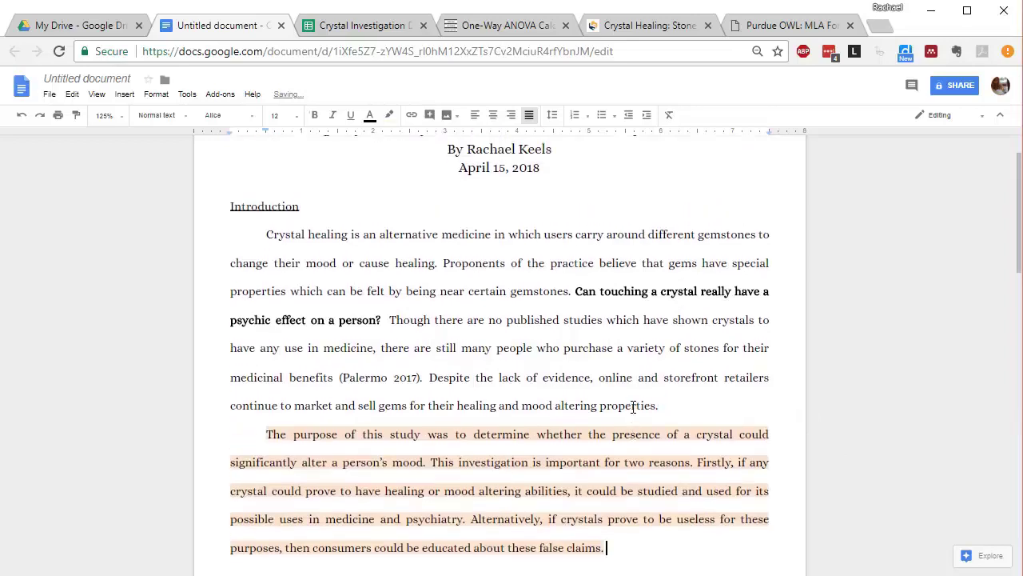
scroll(632, 407, "down", 3)
left_click_drag(632, 414, 258, 301)
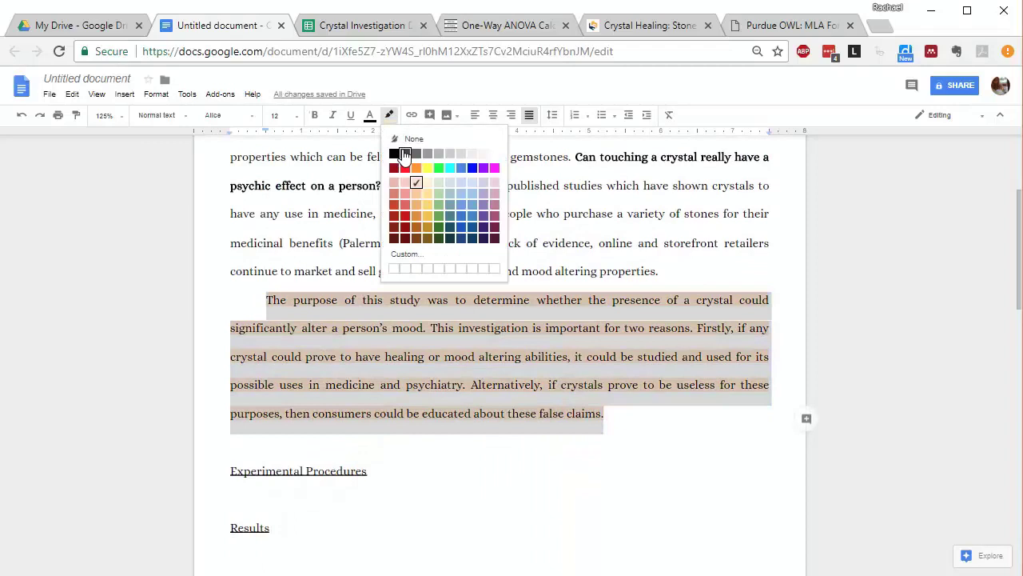
left_click(411, 139)
left_click(458, 343)
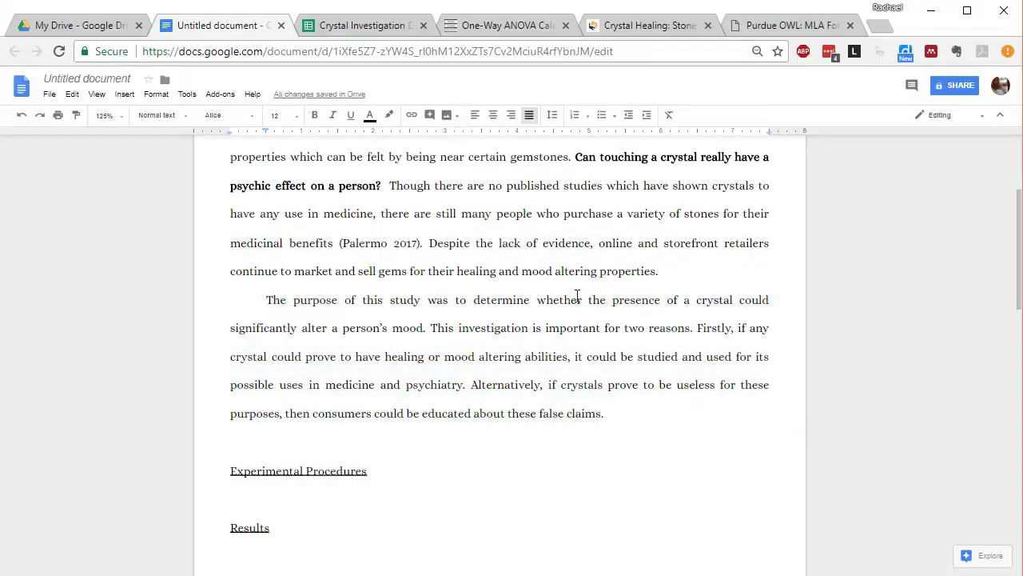
- Review the paragraph's stated aim and past-tense 'was', ending after 'false claims.'
left_click_drag(585, 300, 580, 328)
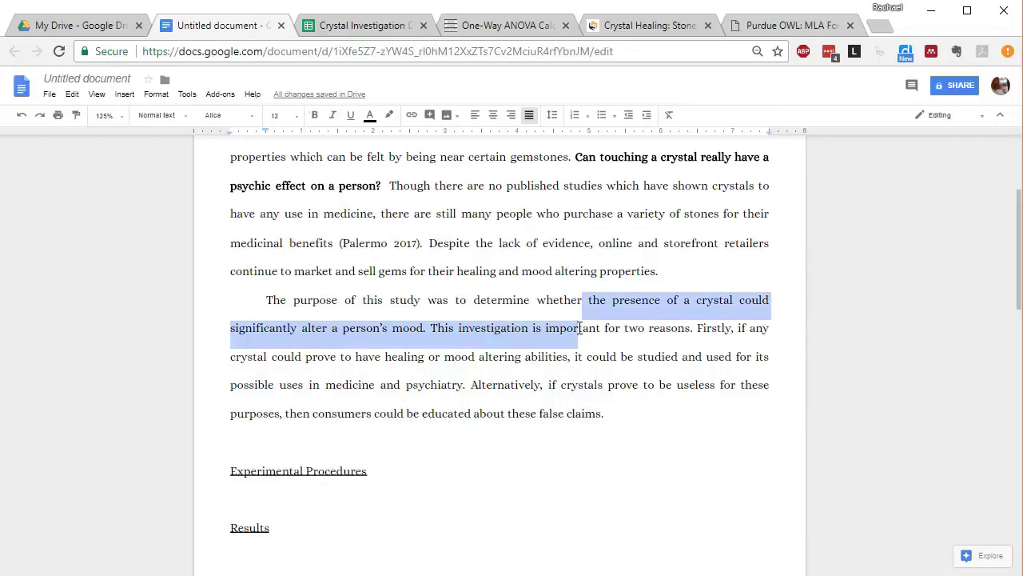
left_click(565, 357)
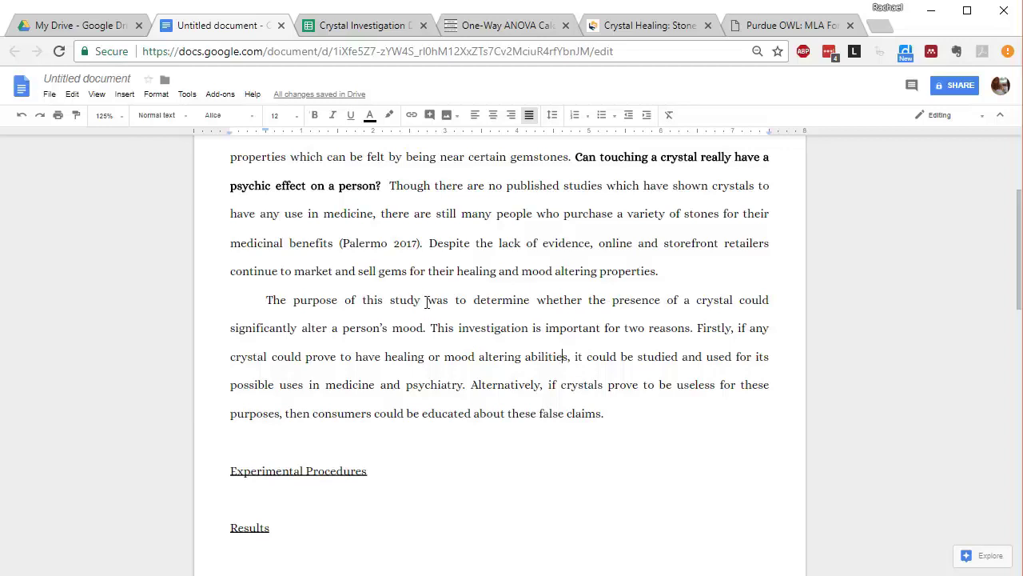
left_click_drag(426, 300, 449, 300)
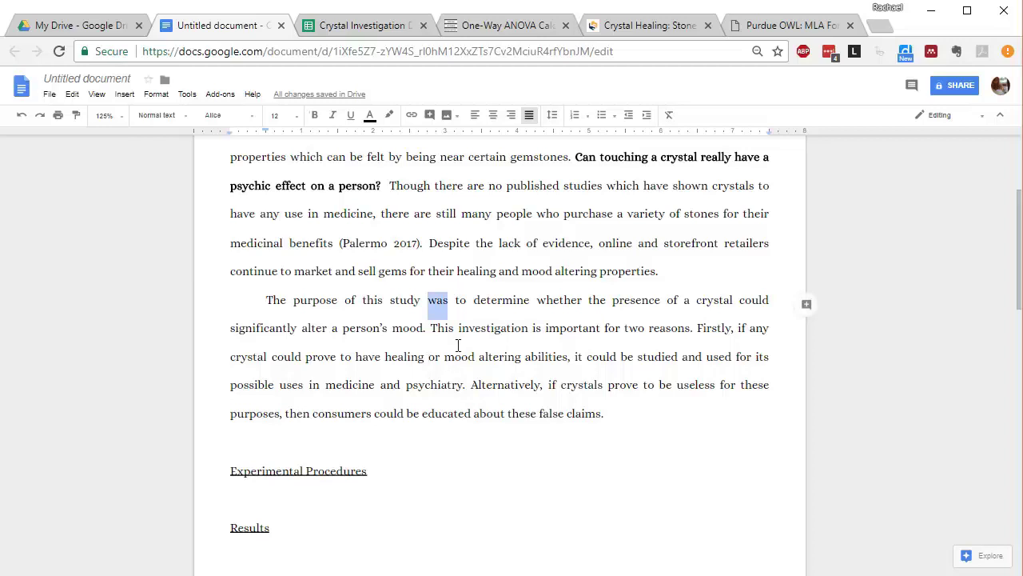
left_click(500, 416)
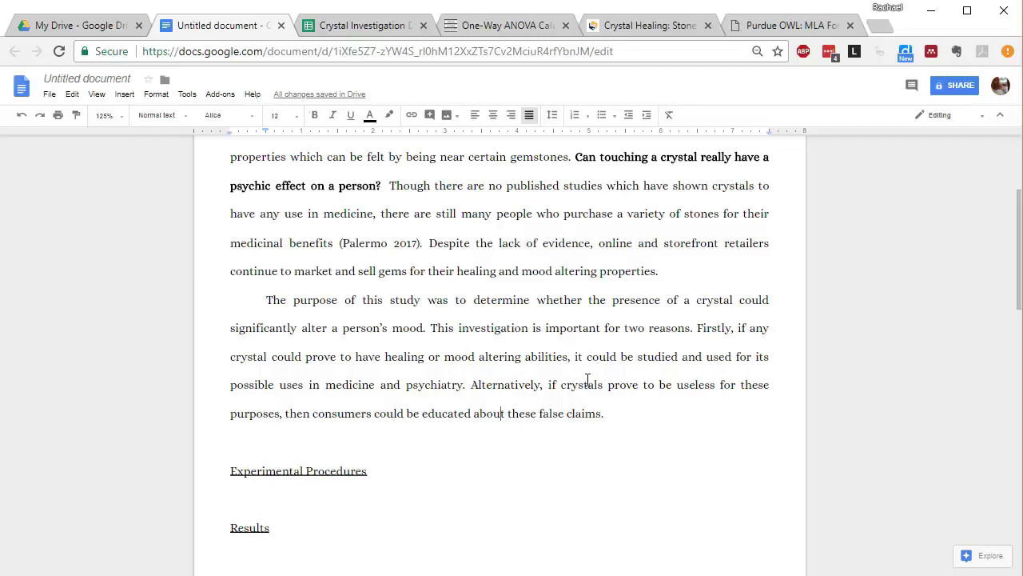
left_click(630, 414)
left_click(433, 328)
left_click_drag(440, 330, 637, 416)
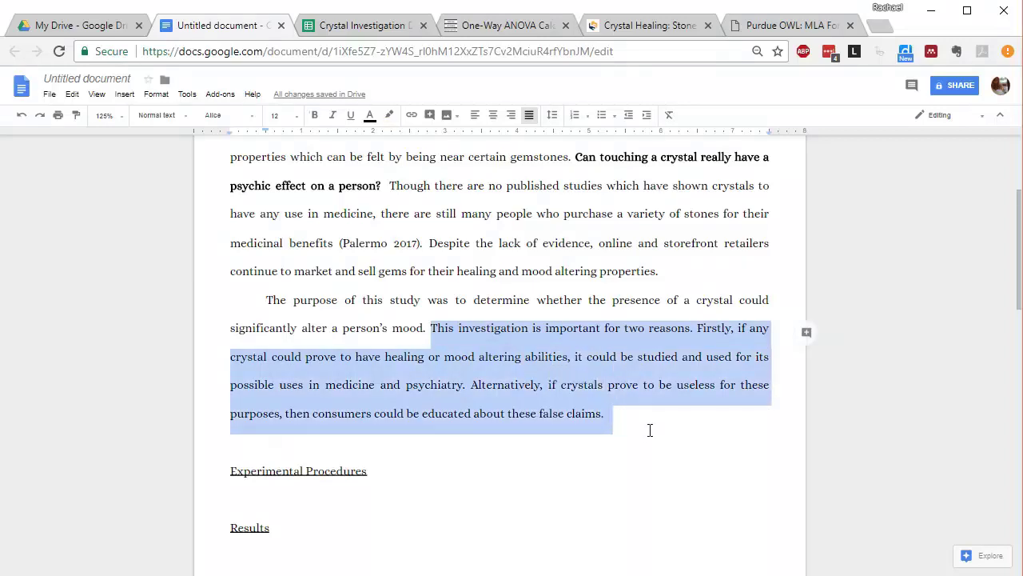
left_click(648, 433)
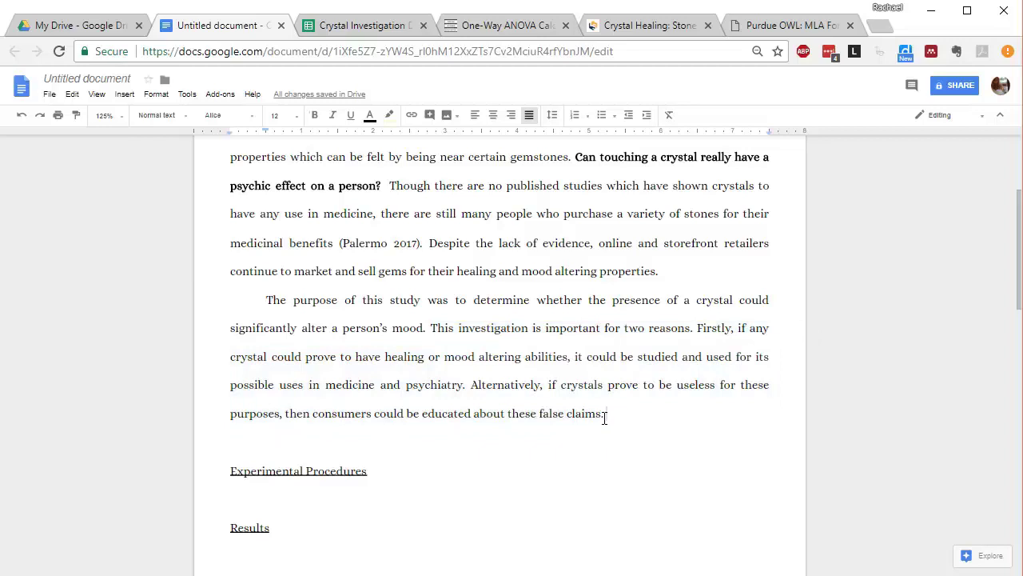
left_click_drag(602, 414, 432, 336)
left_click(409, 408)
left_click(722, 419)
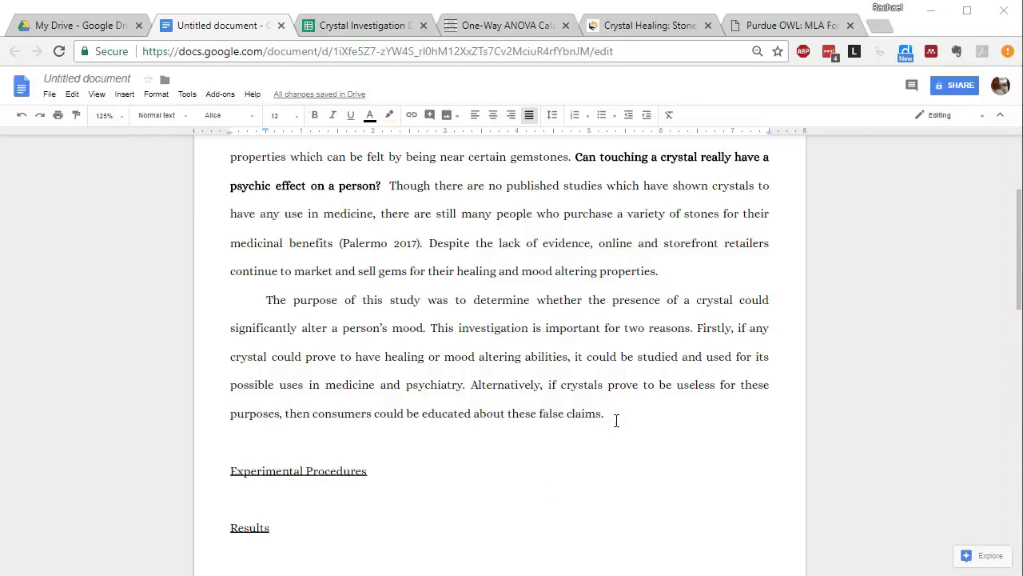
- Paste the placebo-effect hypothesis sentence after 'false claims.'
left_click(669, 414)
left_click(667, 433)
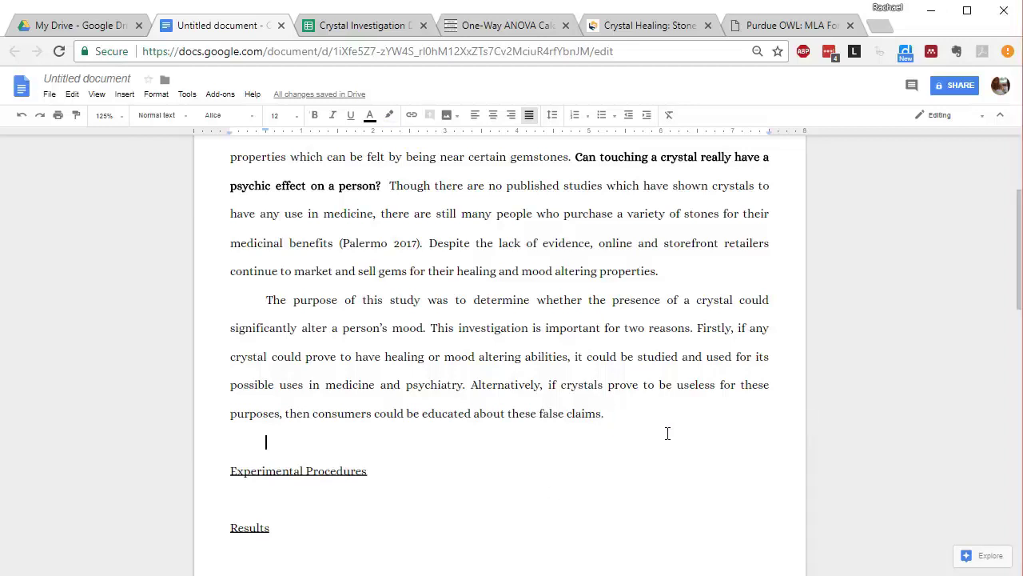
left_click(666, 411)
type("We hypothesized that the perceived effect of a mood-altering crystal is limited to the placebo effect and not the psychic properties of gemstones.")
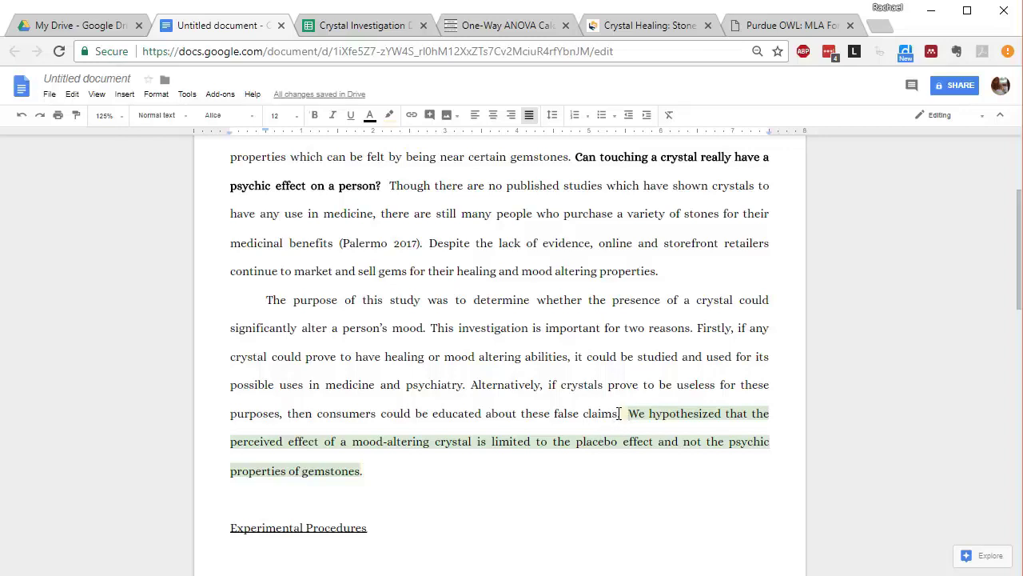
left_click_drag(622, 413, 621, 469)
left_click(604, 474)
- Remove the green highlight from the hypothesis sentence
left_click_drag(389, 472, 620, 423)
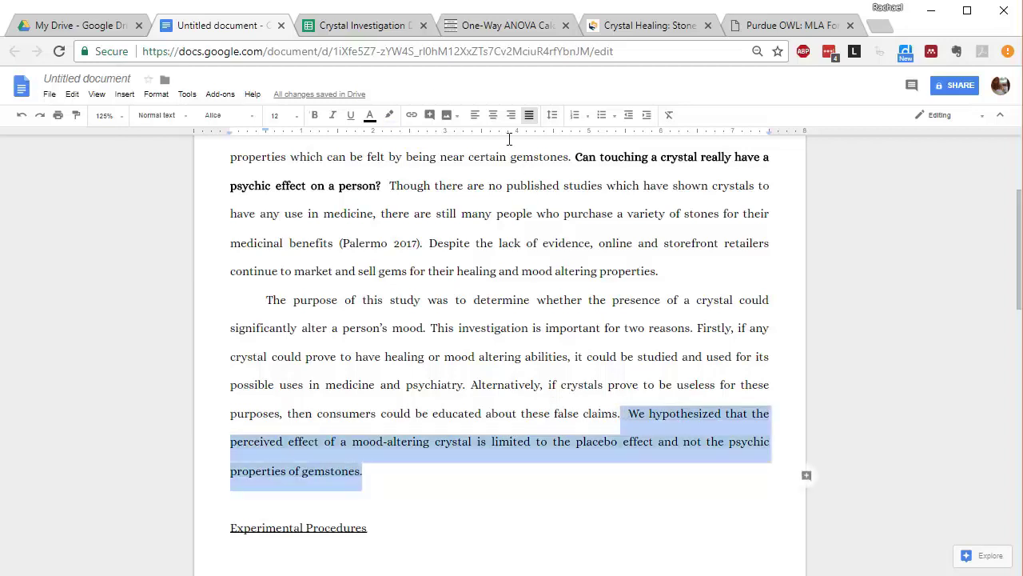
left_click(379, 118)
left_click(395, 148)
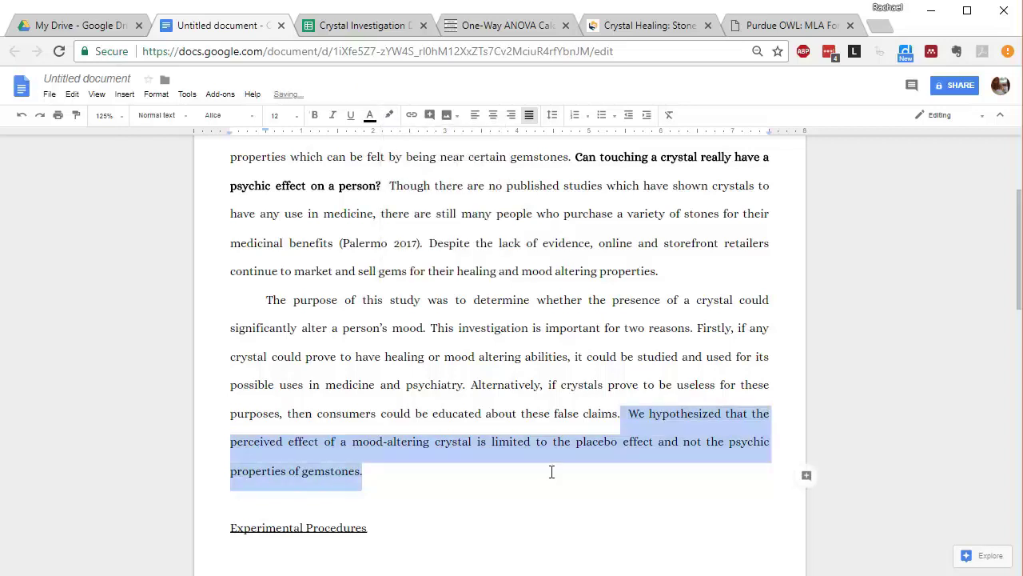
left_click(535, 496)
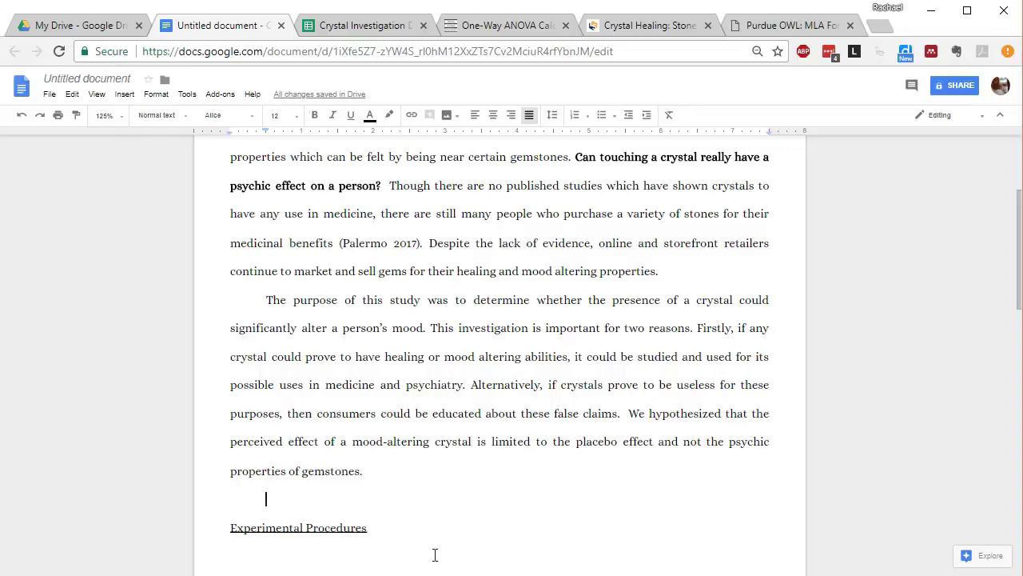
left_click_drag(391, 485, 428, 458)
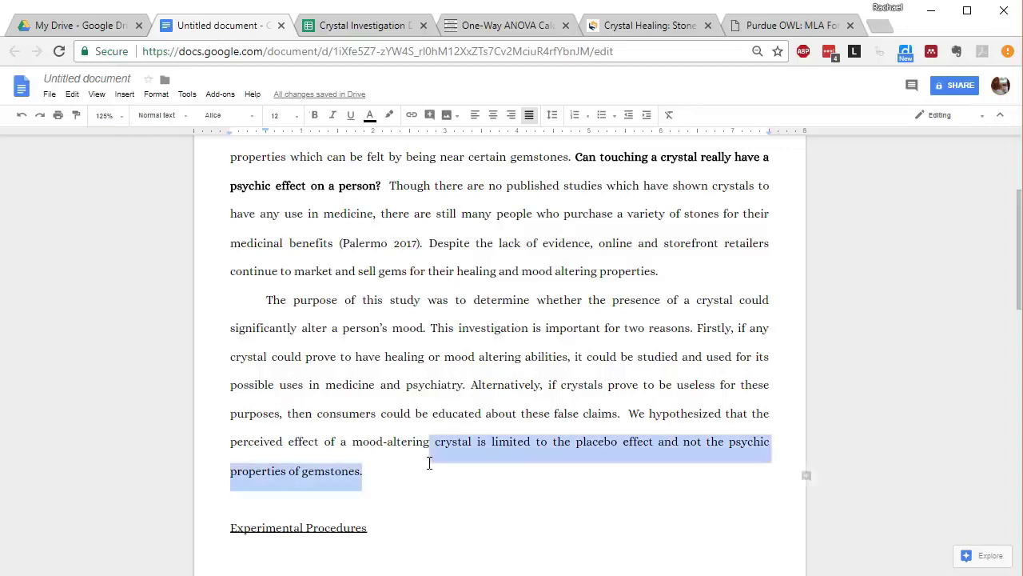
left_click(381, 470)
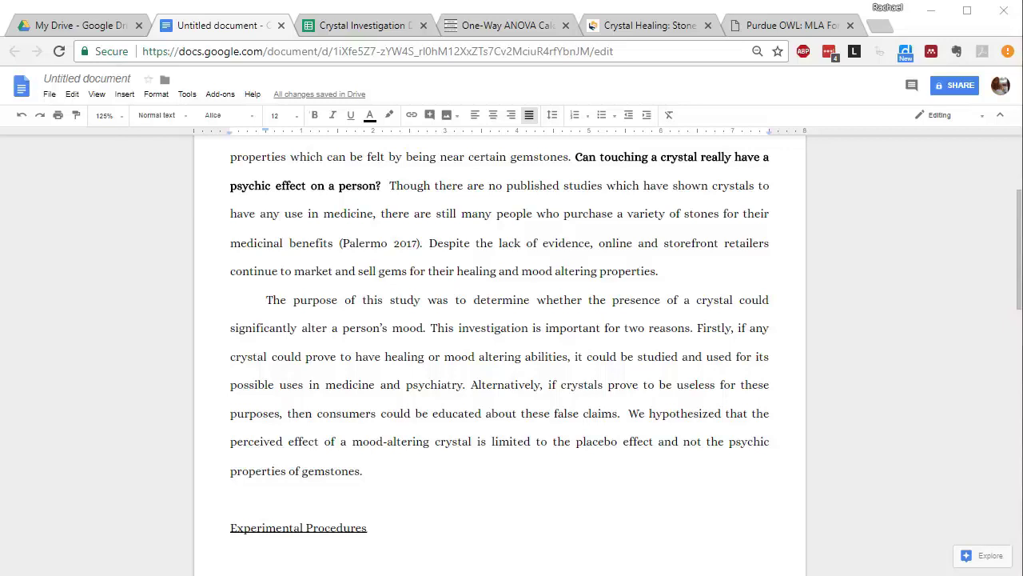
- Paste the prediction after 'gemstones.', correcting 'lead' to 'led' and 'a' to 'an' with a closing period
left_click_drag(583, 482, 486, 472)
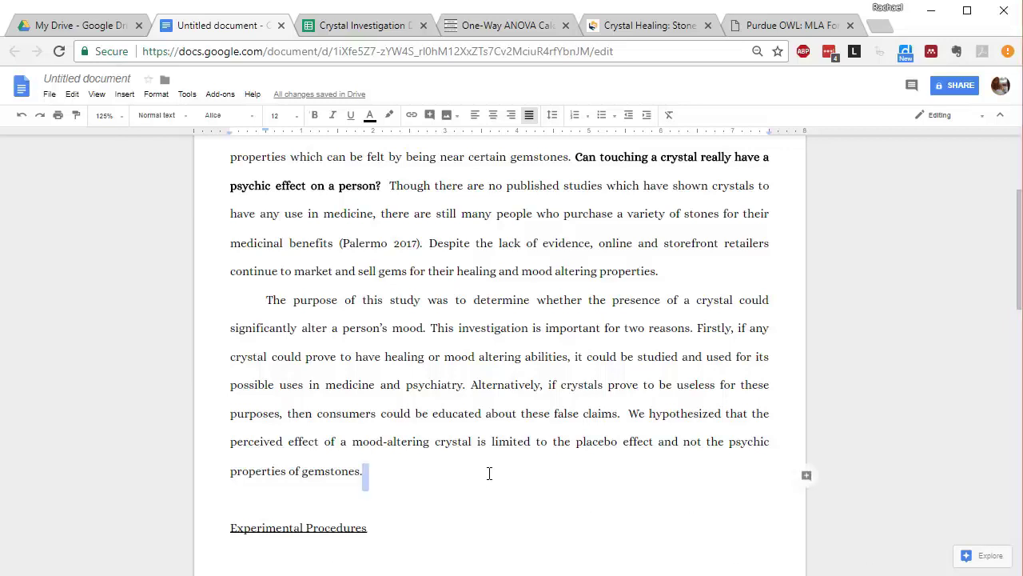
left_click(356, 480)
type("This lead to the prediction that if a subject is unaware of the presence of a crystal they will not report a change in their mood significantly more than exposure to a inert rock or no object at all")
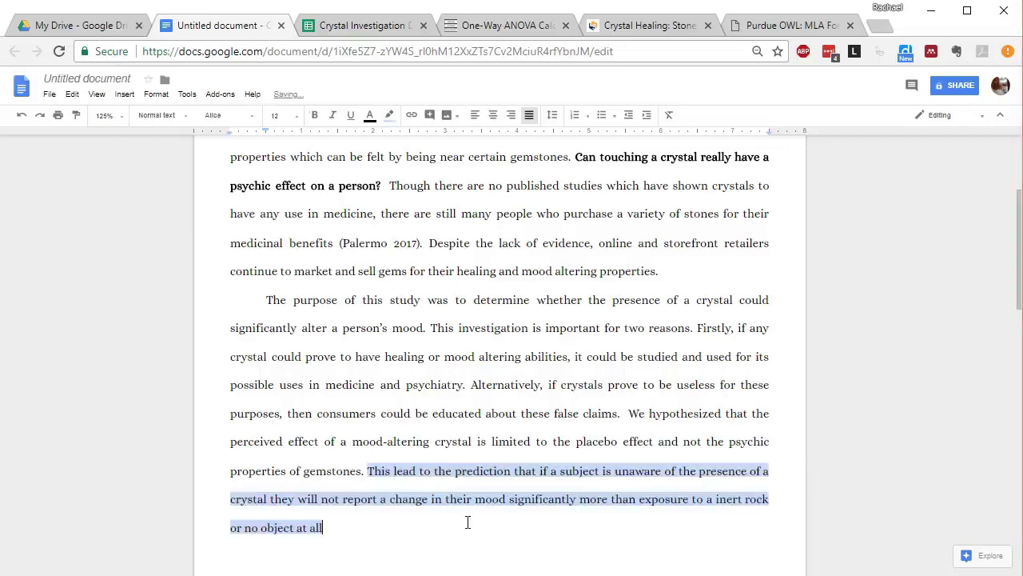
scroll(528, 414, "down", 2)
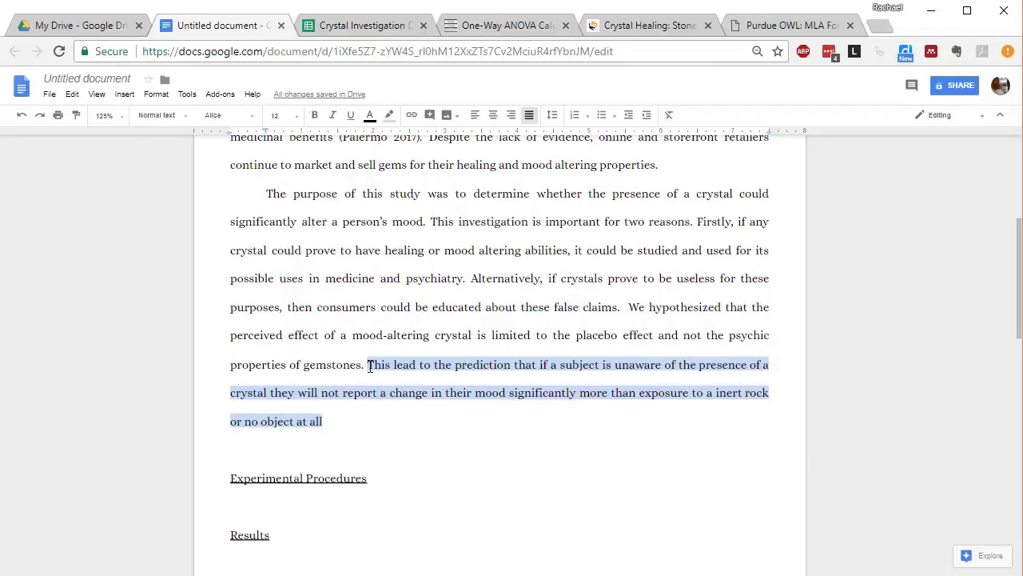
left_click(413, 370)
key("BackSpace")
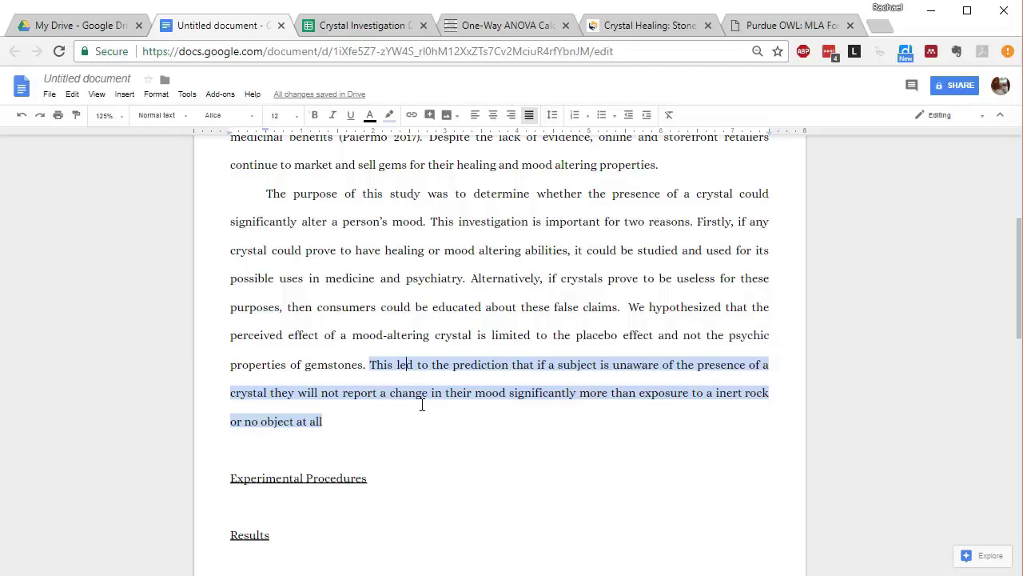
left_click(707, 400)
type("ns")
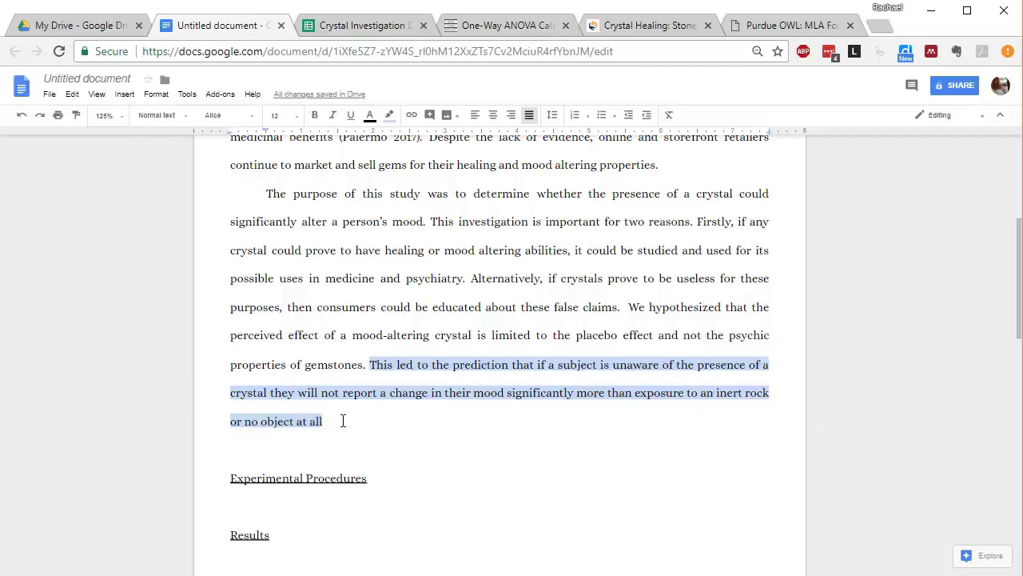
type(".")
- Set the prediction sentence's highlight colour to None
left_click_drag(342, 421, 370, 364)
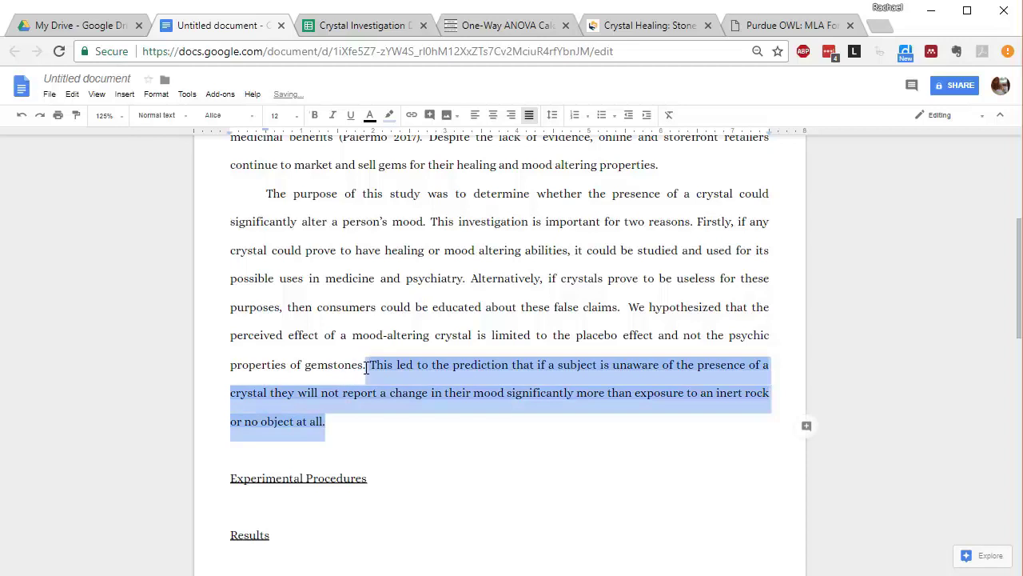
left_click(389, 115)
left_click(400, 139)
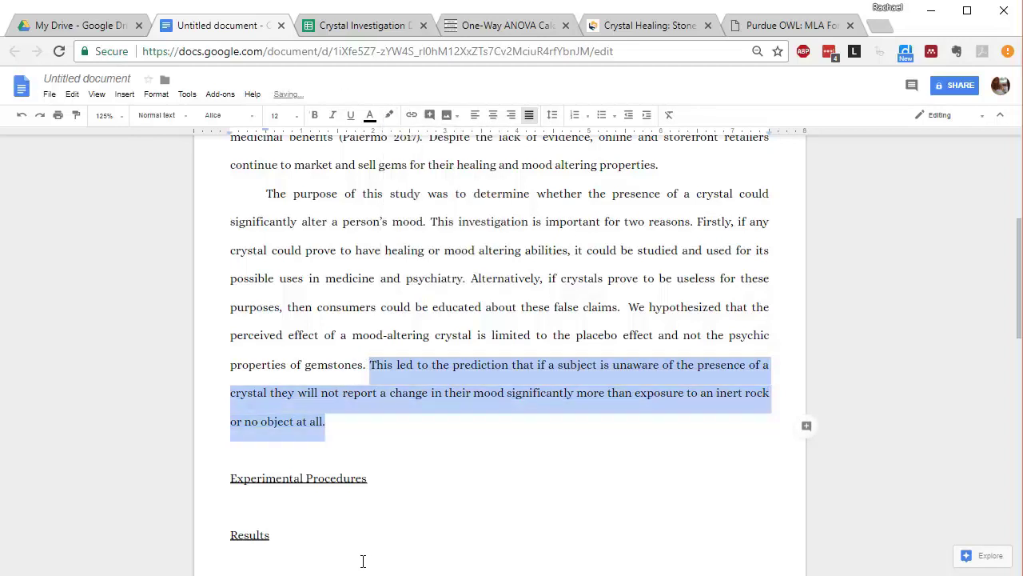
left_click(424, 447)
left_click(416, 434)
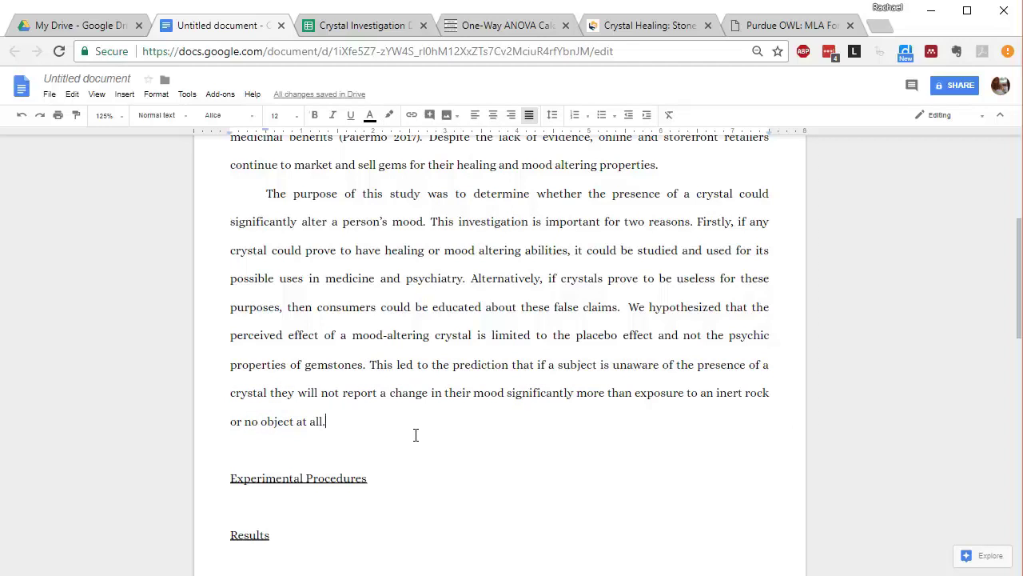
- Add an empty indented line after the prediction sentence, above the Experimental Procedures heading
scroll(579, 554, "up", 1)
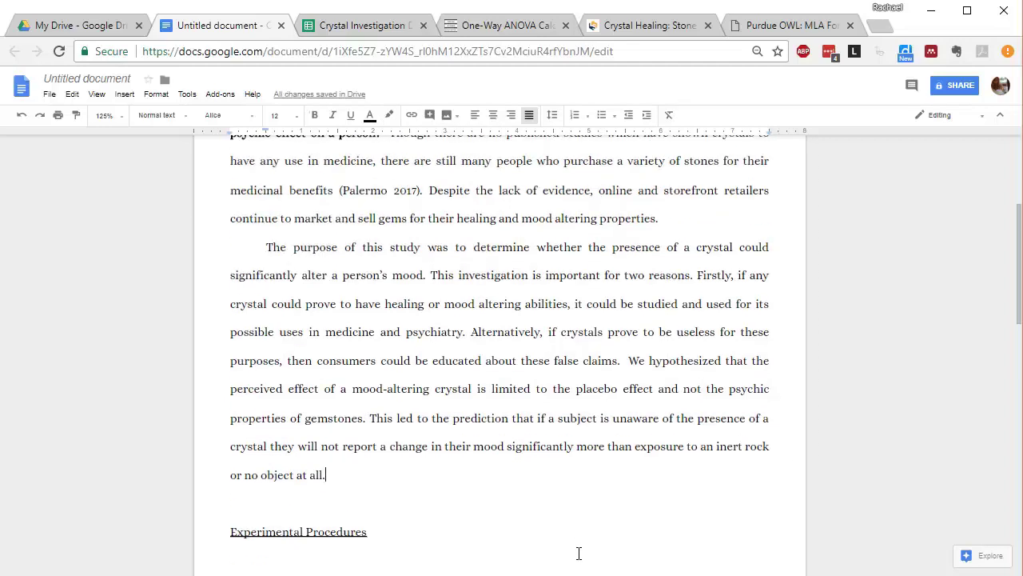
scroll(579, 553, "up", 1)
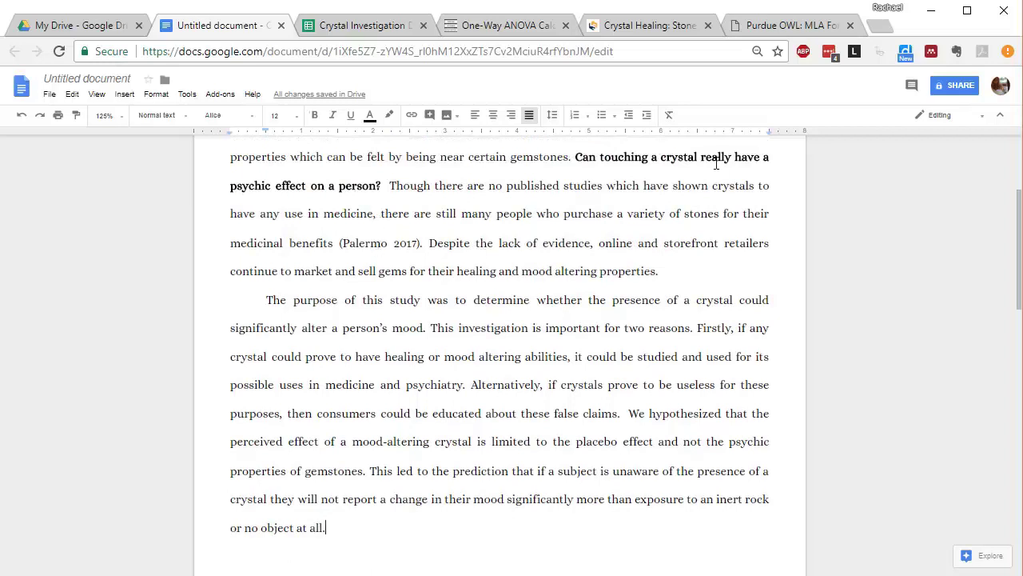
scroll(712, 382, "down", 1)
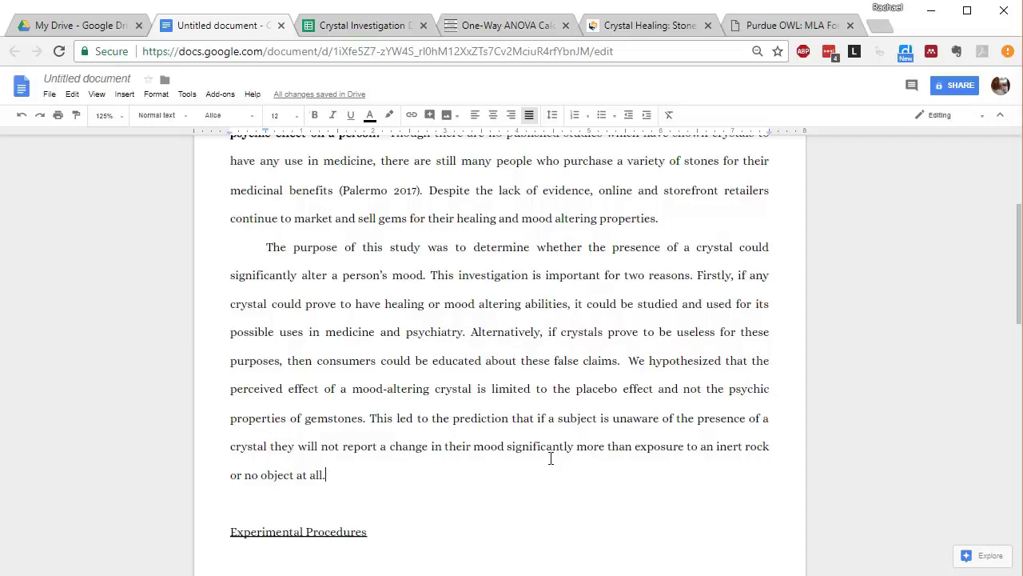
scroll(484, 496, "down", 2)
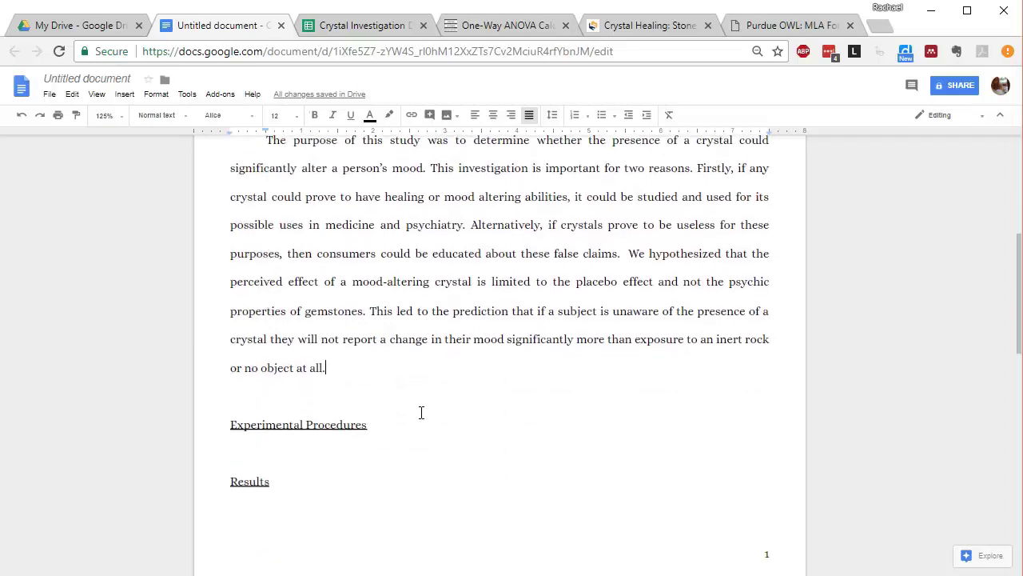
scroll(420, 414, "up", 1)
scroll(410, 413, "up", 1)
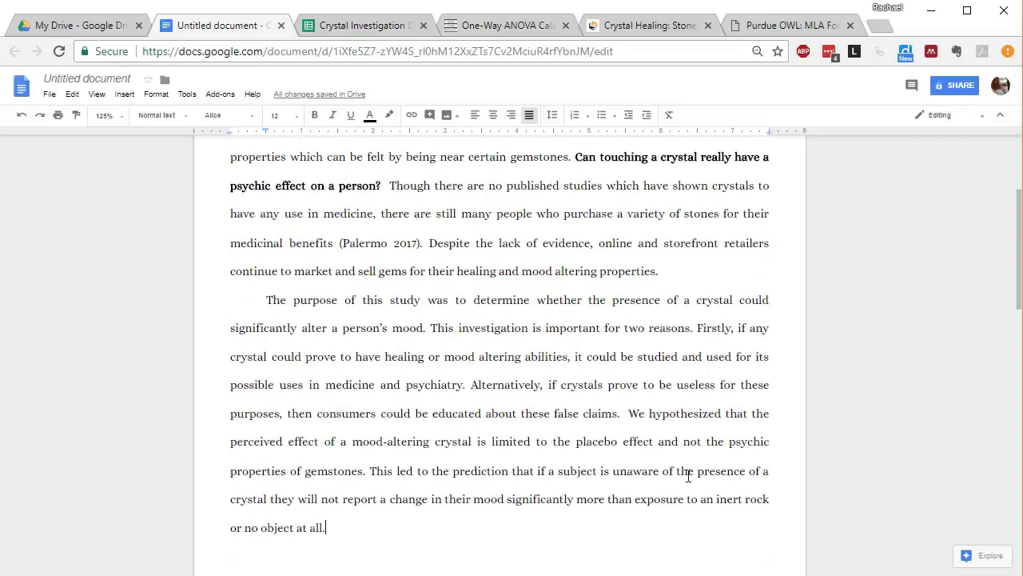
scroll(637, 475, "down", 1)
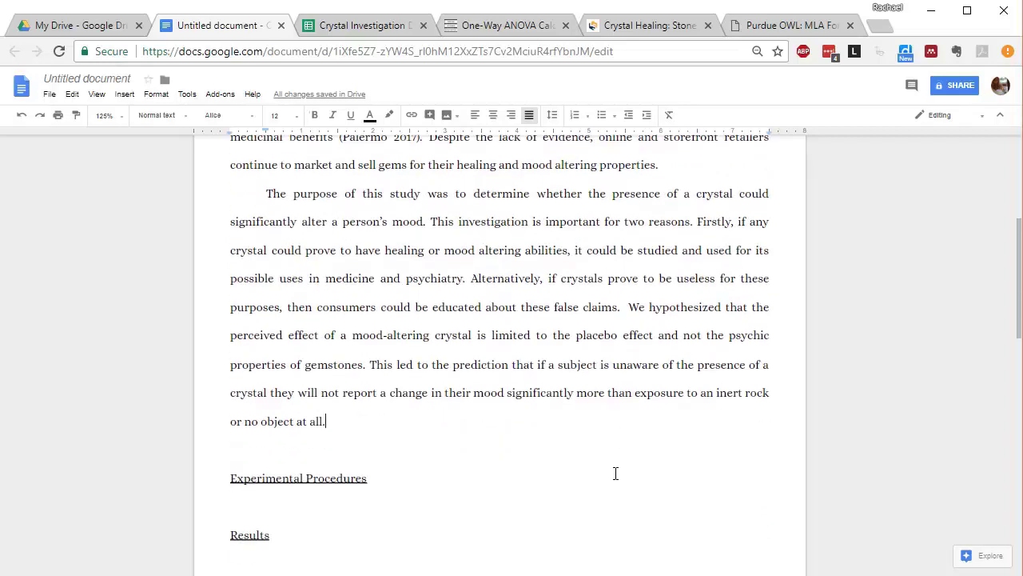
key("Return")
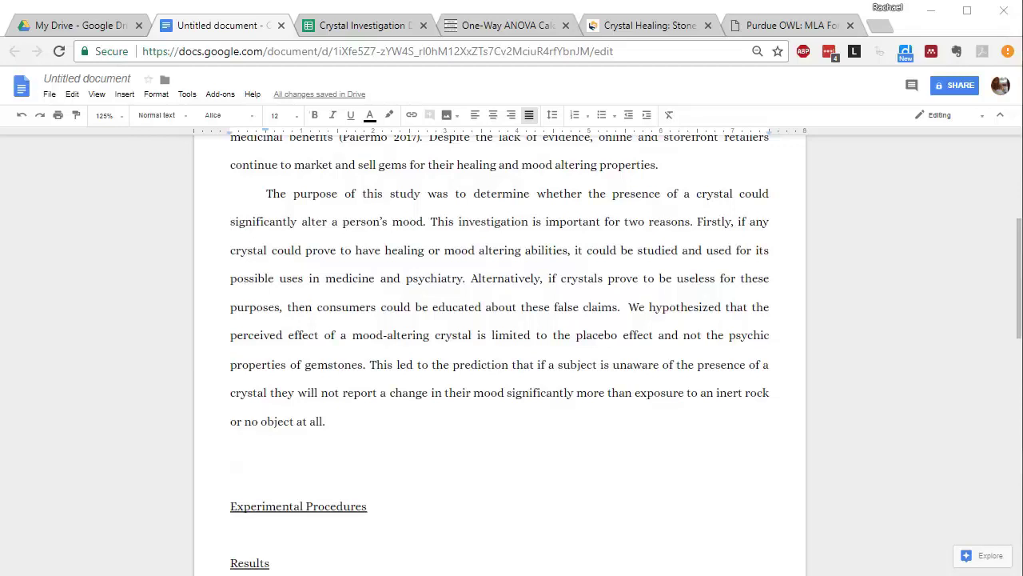
- Paste the rose quartz variables paragraph on the new line and set its highlight to None
left_click(431, 452)
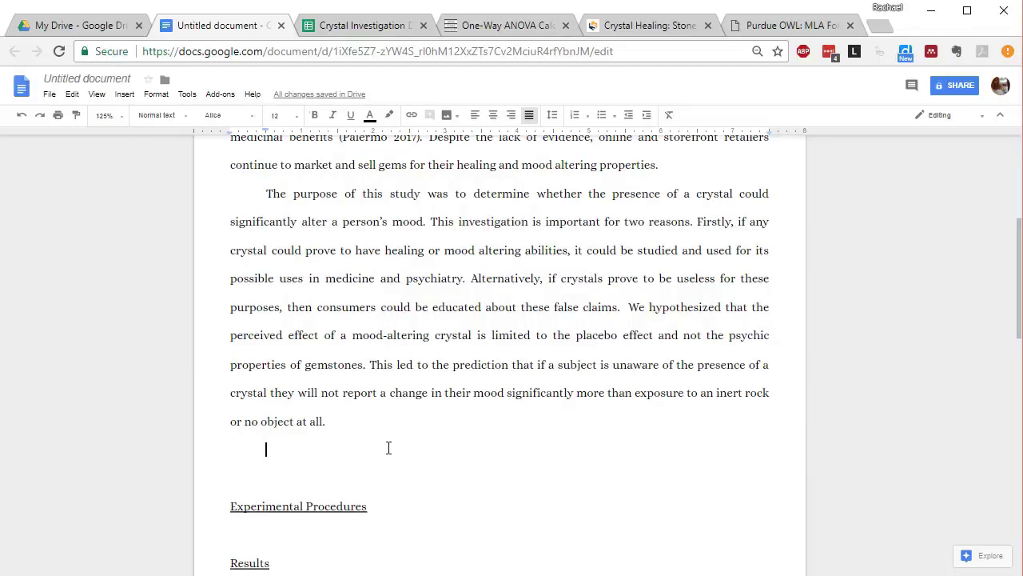
type("For this experiment we investigated the effect of rose quartz, one of the most commonly sold healing crystals, on a subject’s reported mood. We measured the dependent variable, subject-reported mood, by administering a simple mood survey before and after each trial. We manipulated the independent variable, the exposure to rose quartz, by having the subject hold a rose quartz crystal or rock. We also controlled other variables like the size, shape, and weight of the crystal and rock, and exposure time.")
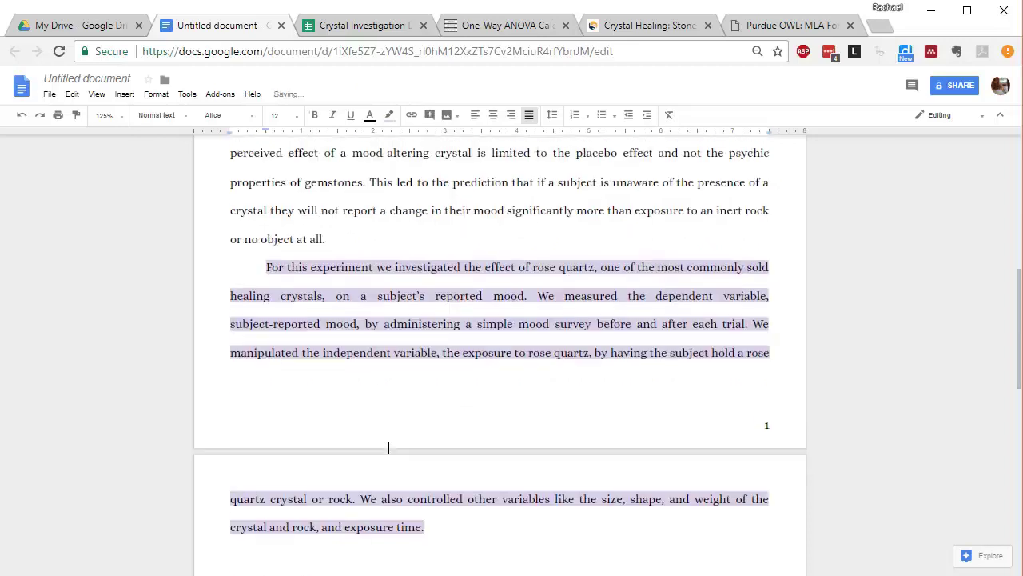
left_click_drag(470, 466, 221, 200)
left_click(267, 206)
left_click(448, 472, "shift")
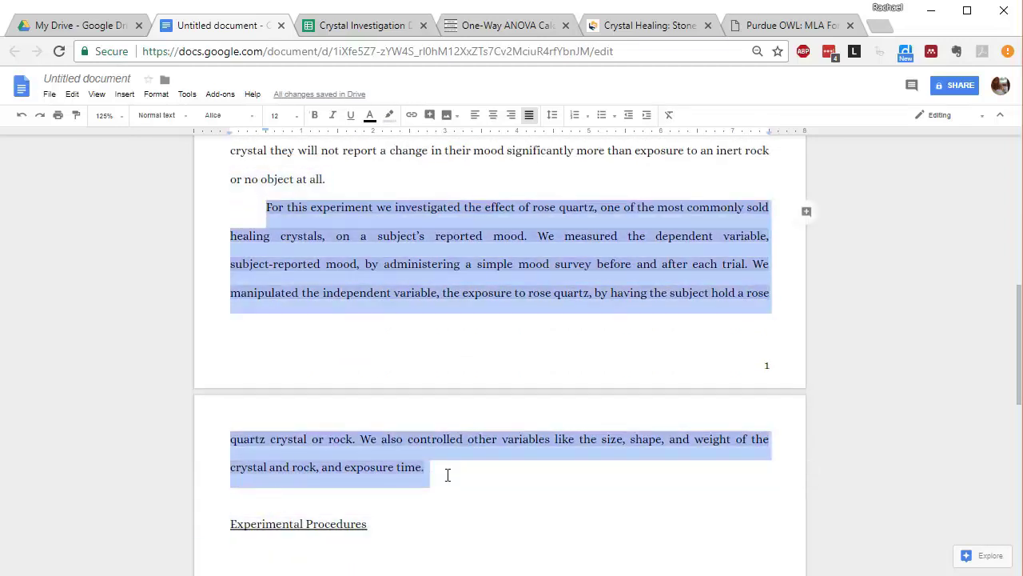
left_click(387, 115)
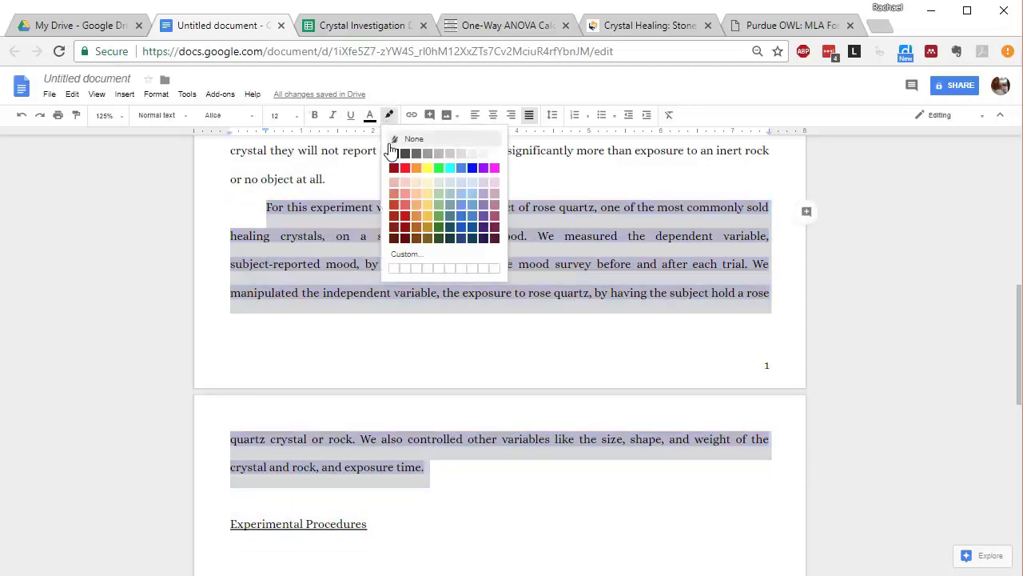
left_click(320, 296)
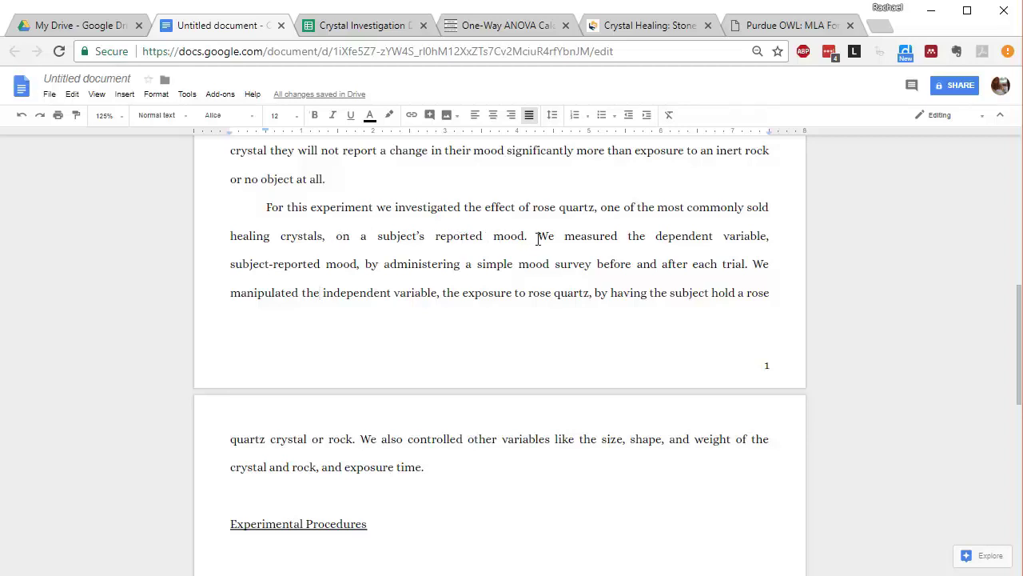
left_click_drag(657, 237, 775, 238)
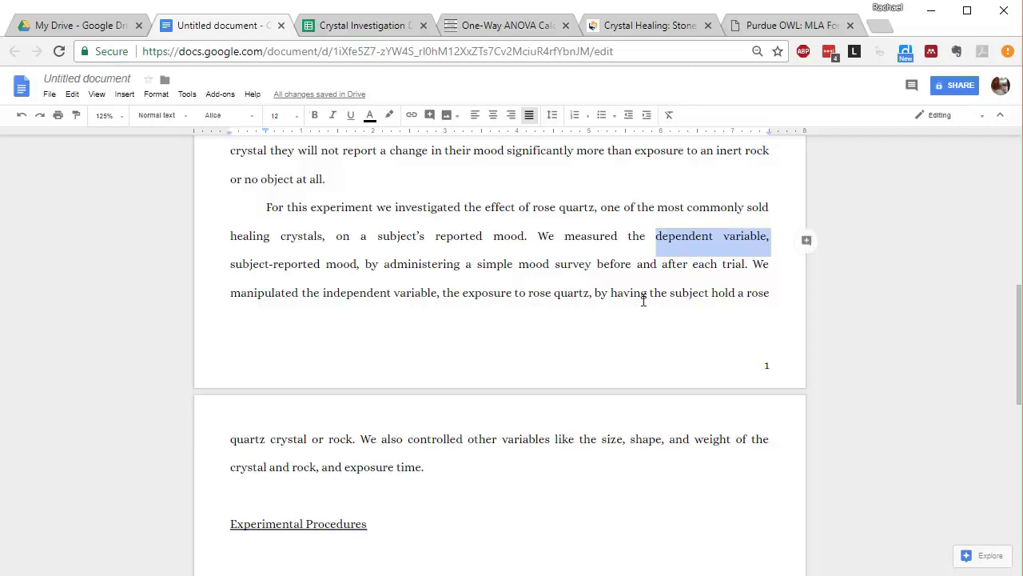
left_click(621, 247)
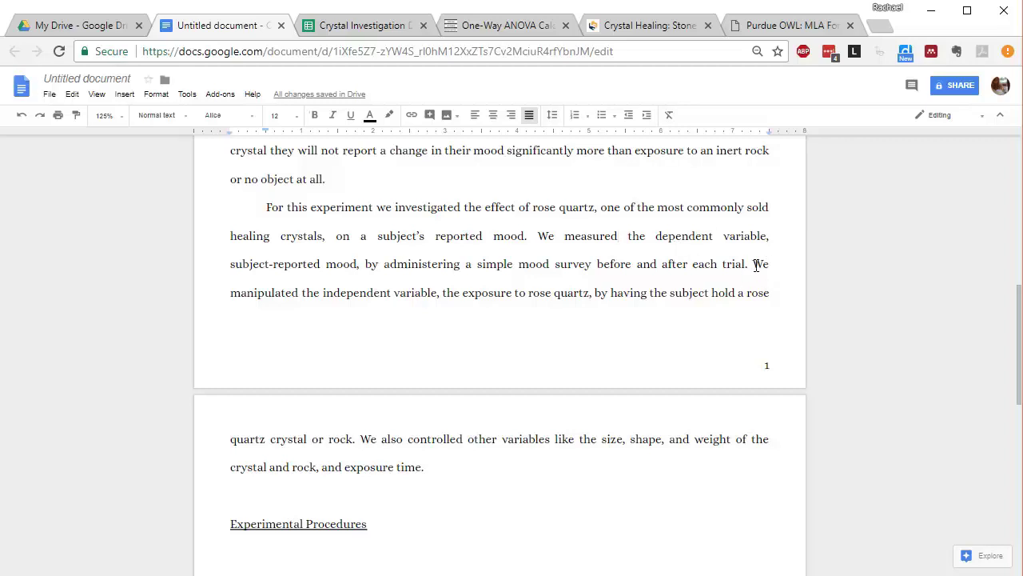
left_click_drag(753, 264, 475, 460)
left_click(443, 488)
left_click_drag(362, 442, 422, 466)
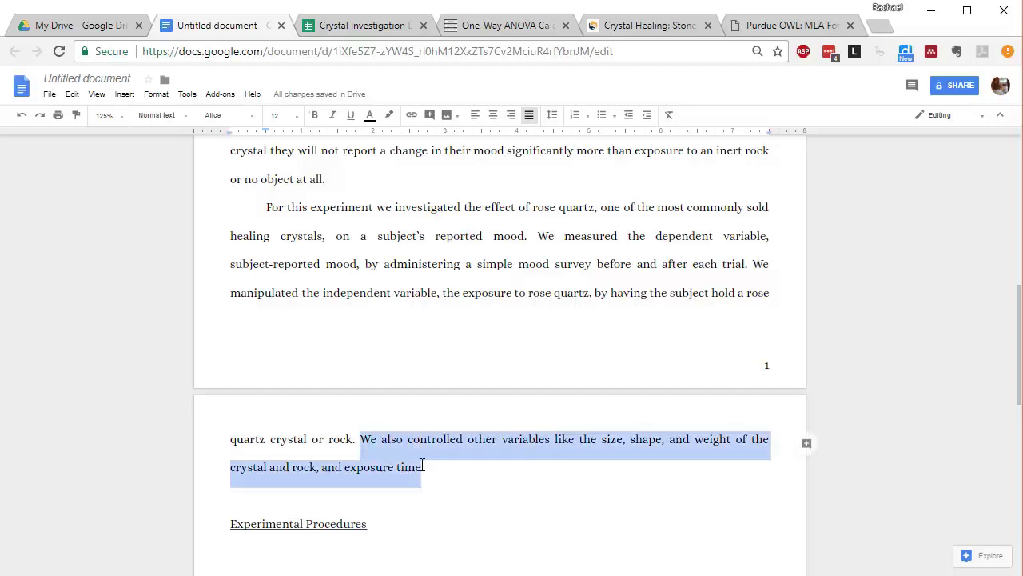
left_click(423, 467)
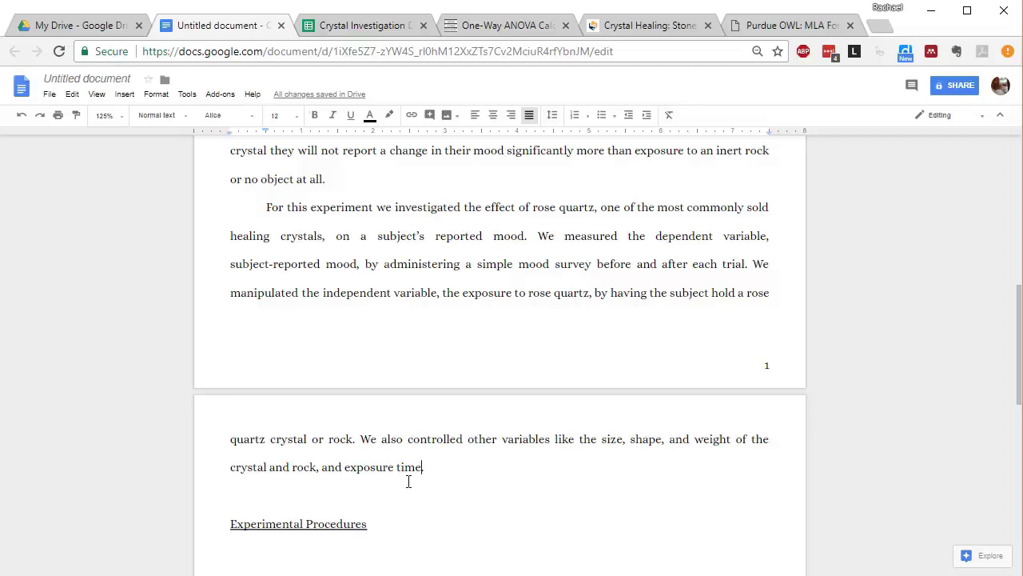
type(".")
scroll(490, 415, "down", 1)
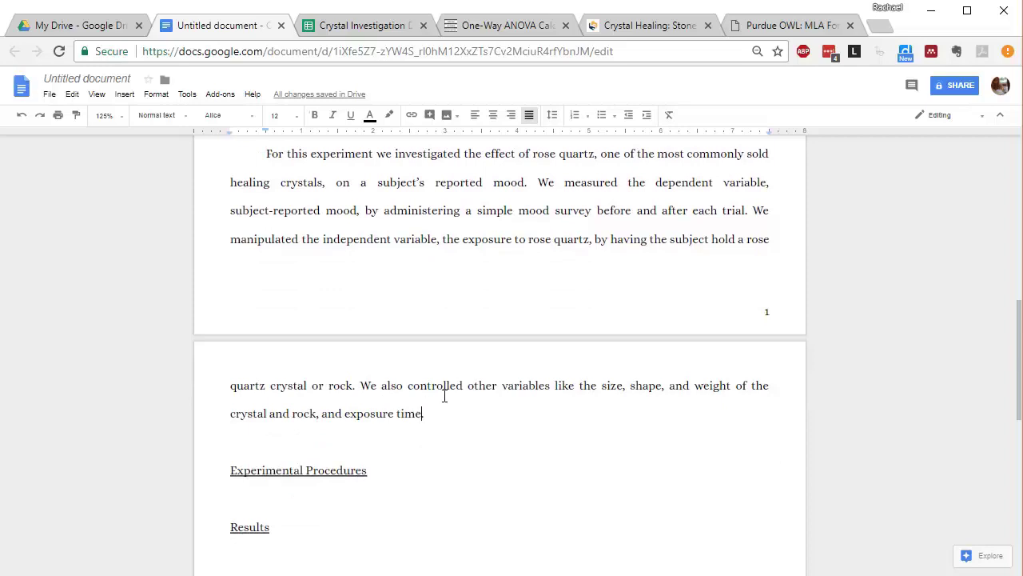
left_click(422, 450)
scroll(484, 452, "up", 8)
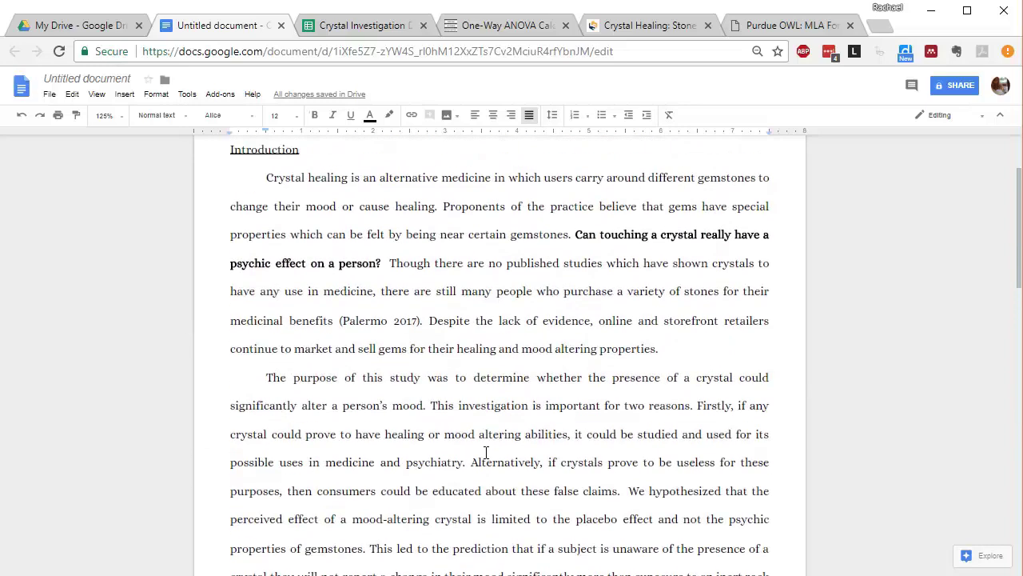
scroll(485, 452, "up", 1)
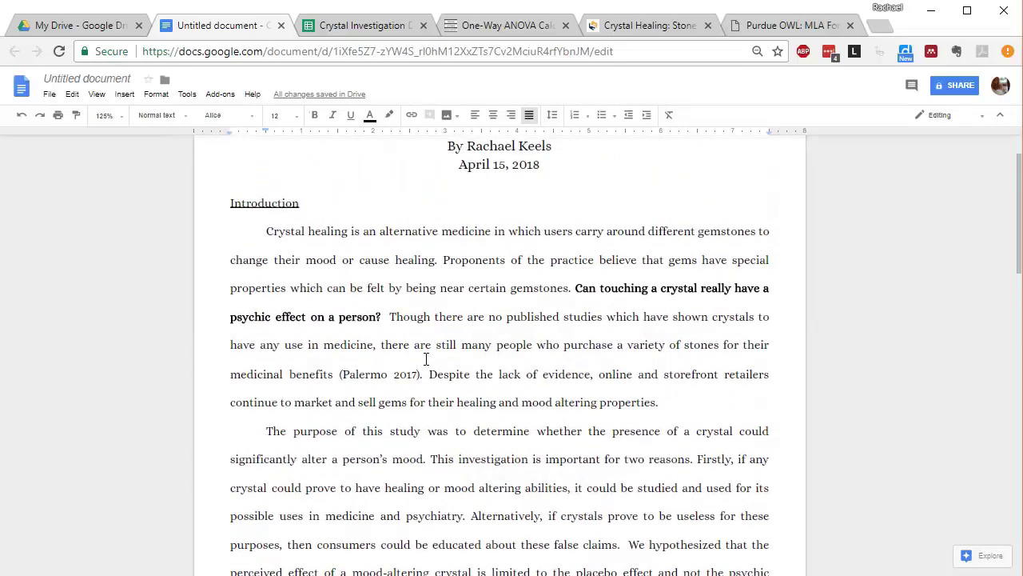
scroll(427, 359, "down", 5)
scroll(426, 359, "down", 2)
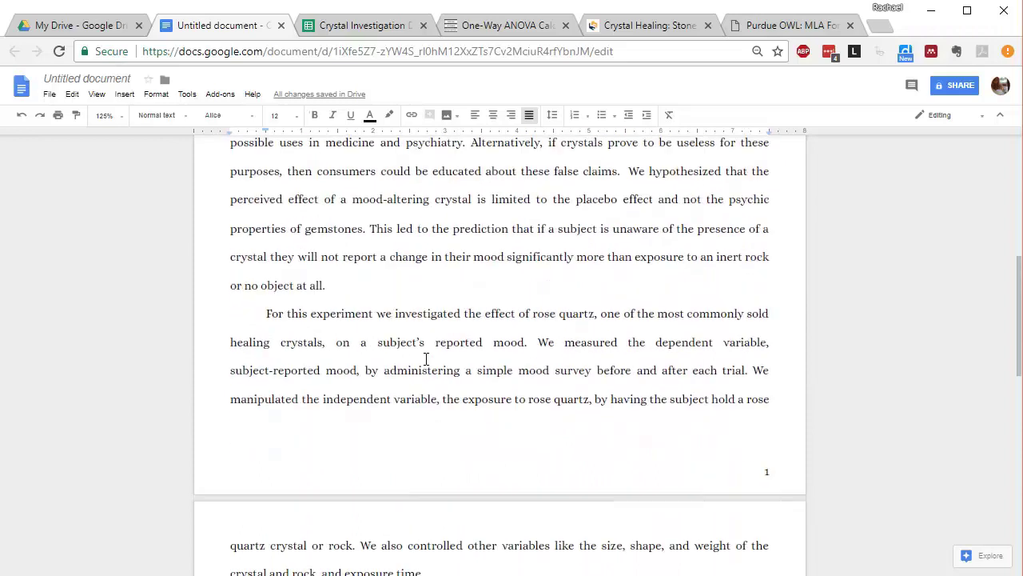
scroll(427, 359, "up", 4)
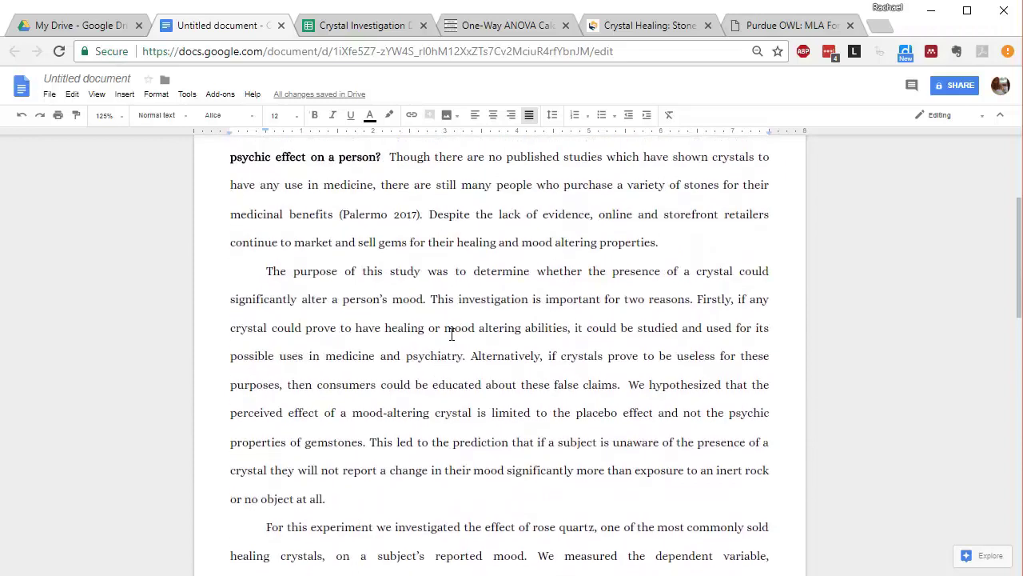
scroll(452, 334, "up", 2)
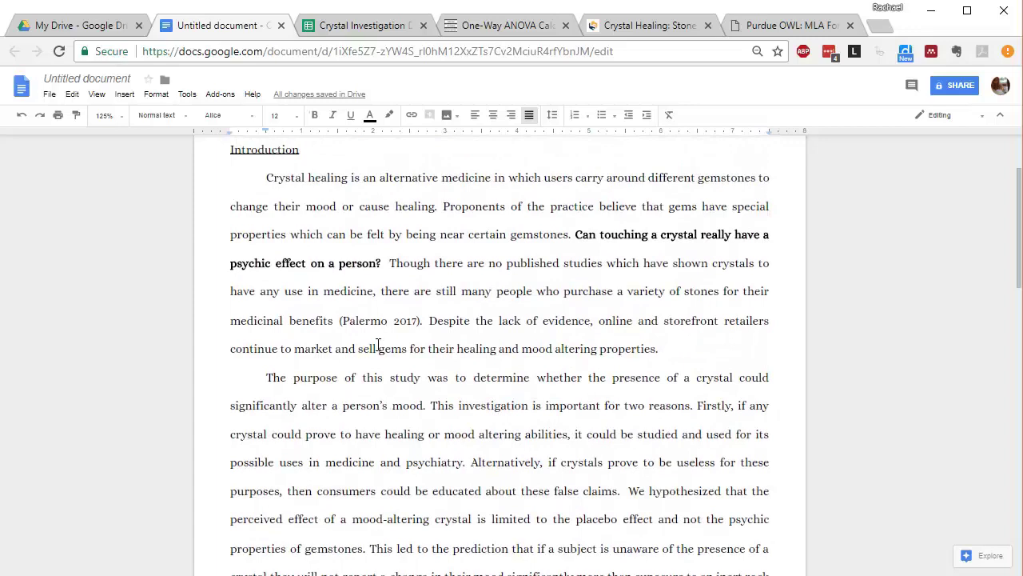
scroll(416, 342, "down", 2)
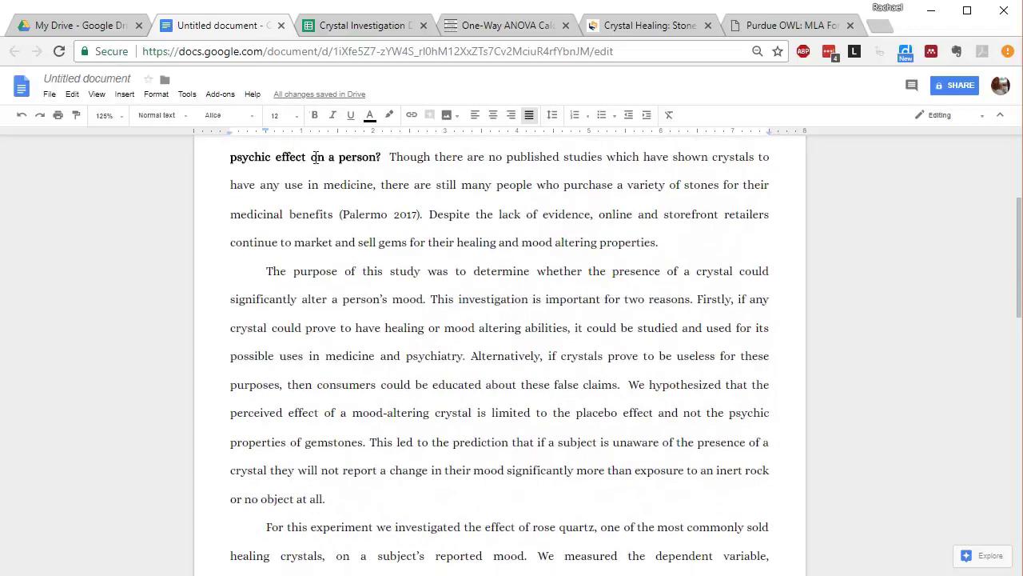
scroll(339, 170, "up", 1)
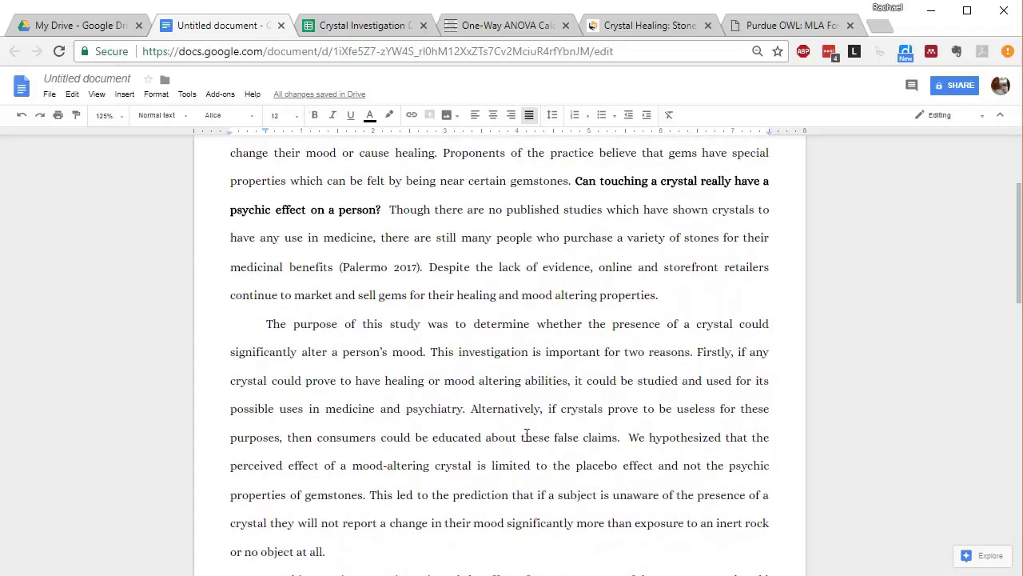
scroll(527, 436, "down", 1)
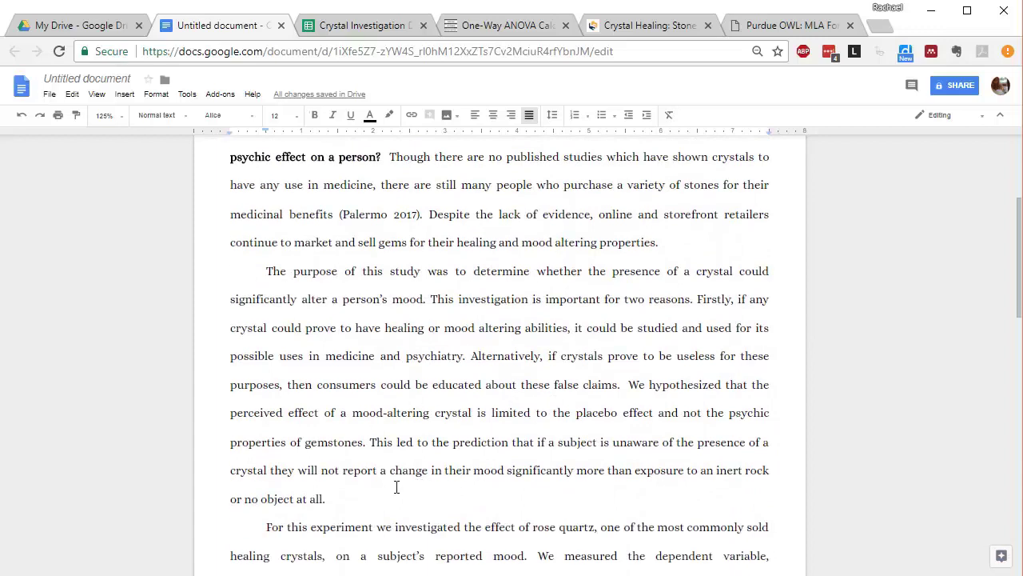
scroll(392, 483, "down", 3)
scroll(397, 511, "down", 3)
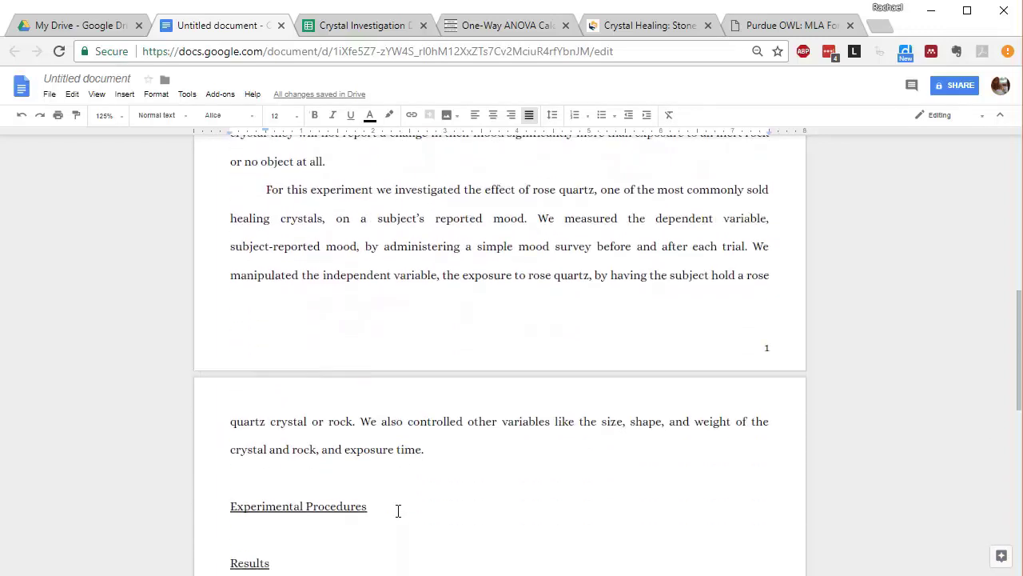
scroll(398, 503, "down", 2)
scroll(416, 359, "up", 6)
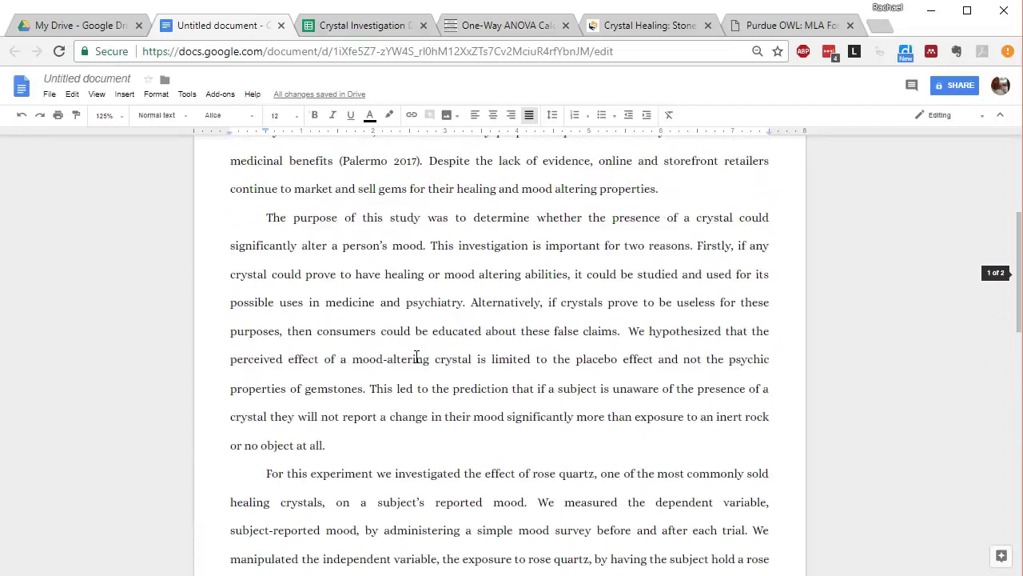